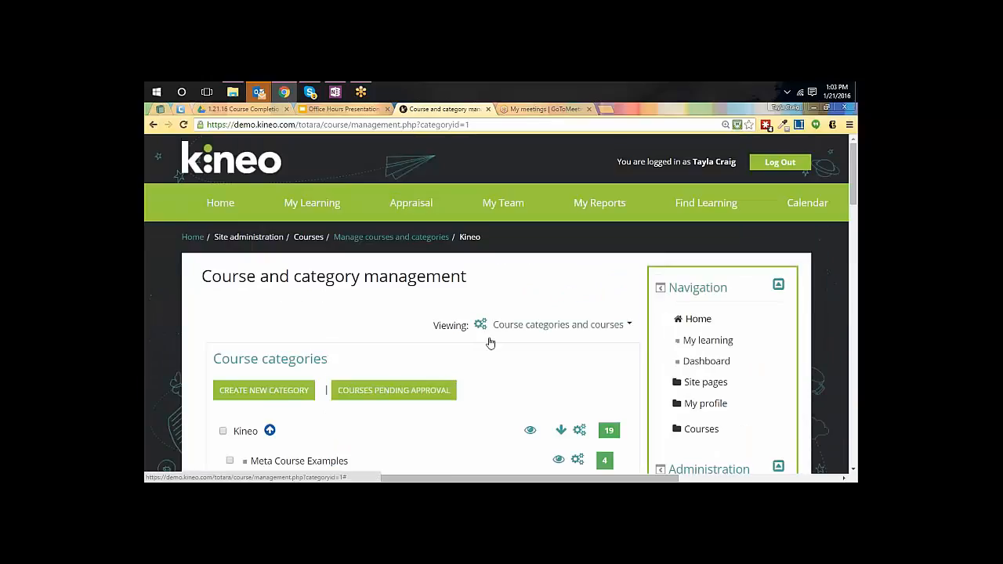
# Select Totara Course Basics in the Kineo category's course list and view the course
pyautogui.scroll(-4, 493, 349)
pyautogui.scroll(-12, 480, 335)
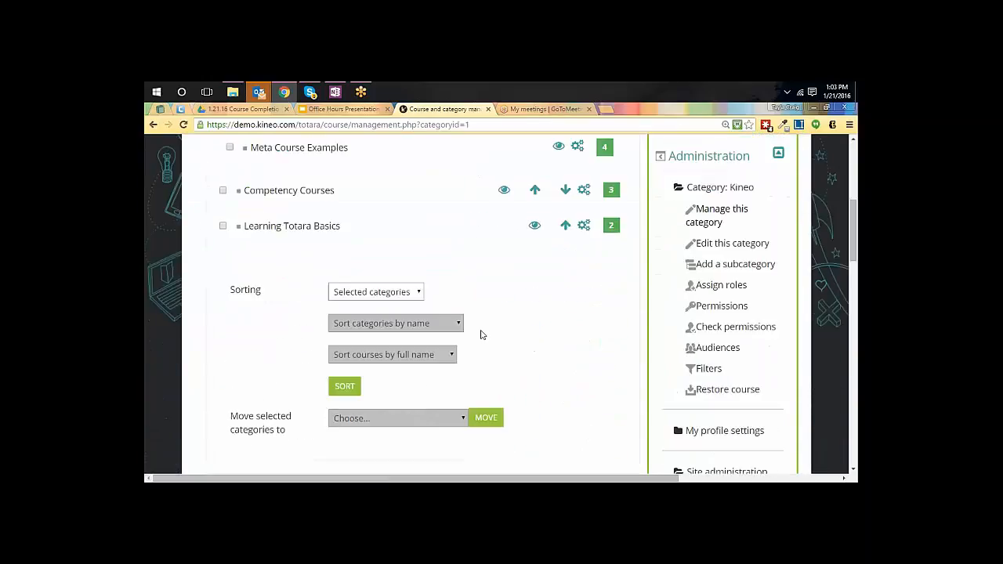
pyautogui.scroll(-5, 480, 335)
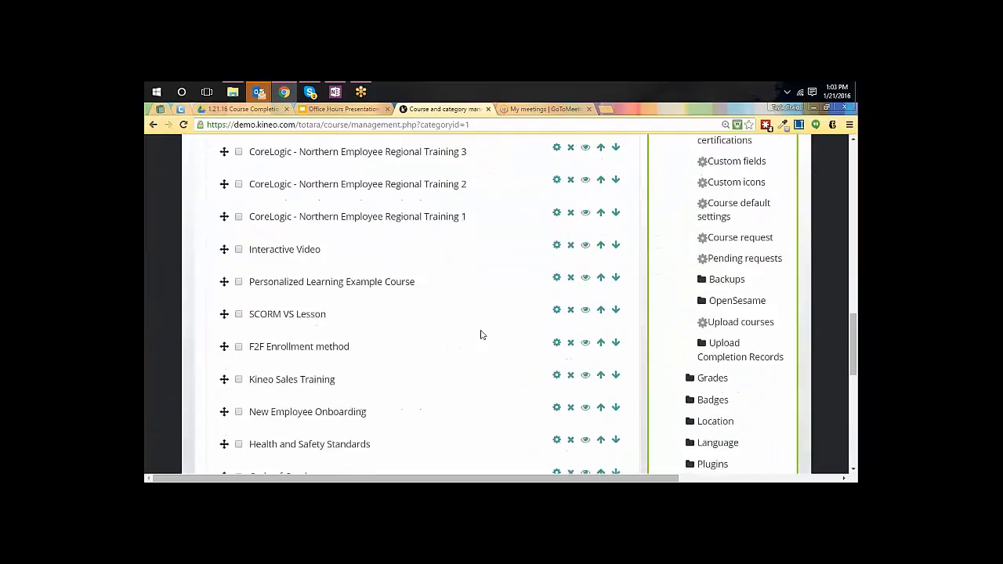
pyautogui.click(257, 305)
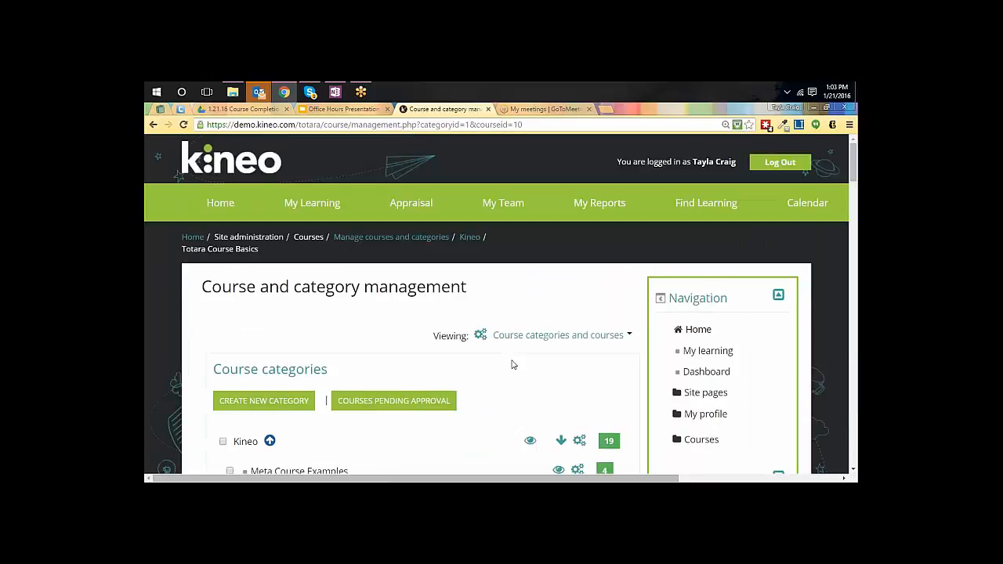
pyautogui.scroll(-10, 513, 365)
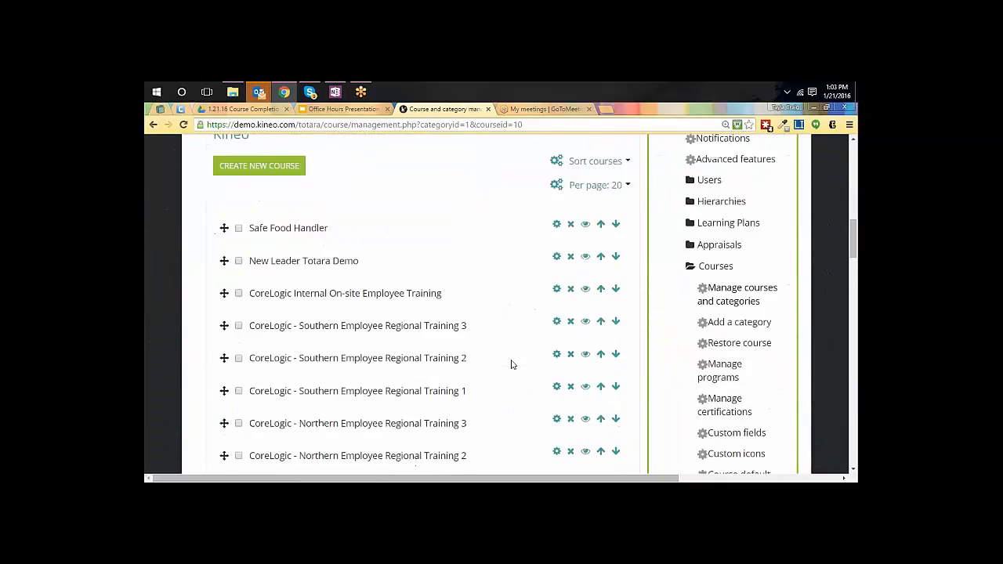
pyautogui.scroll(-10, 511, 364)
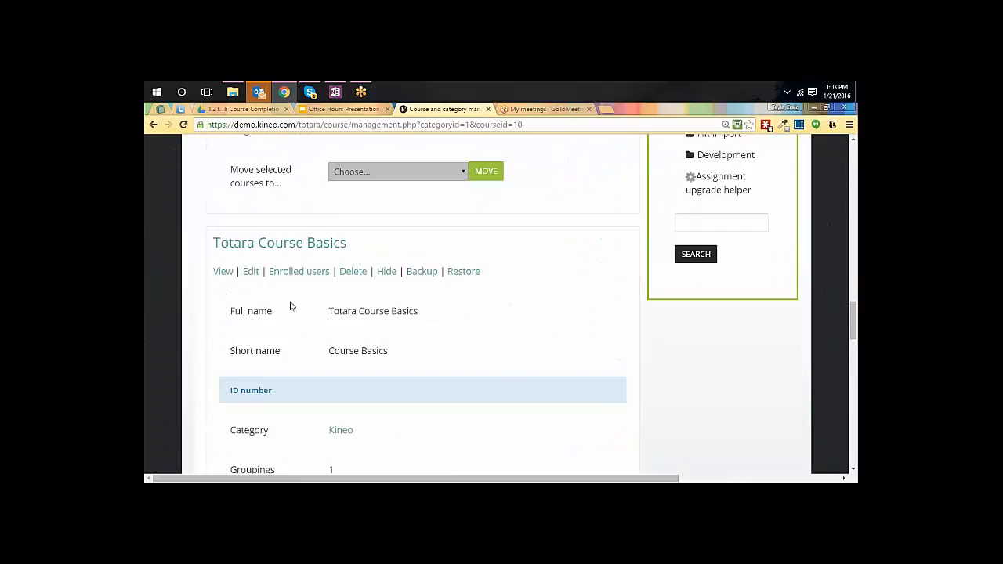
pyautogui.click(222, 272)
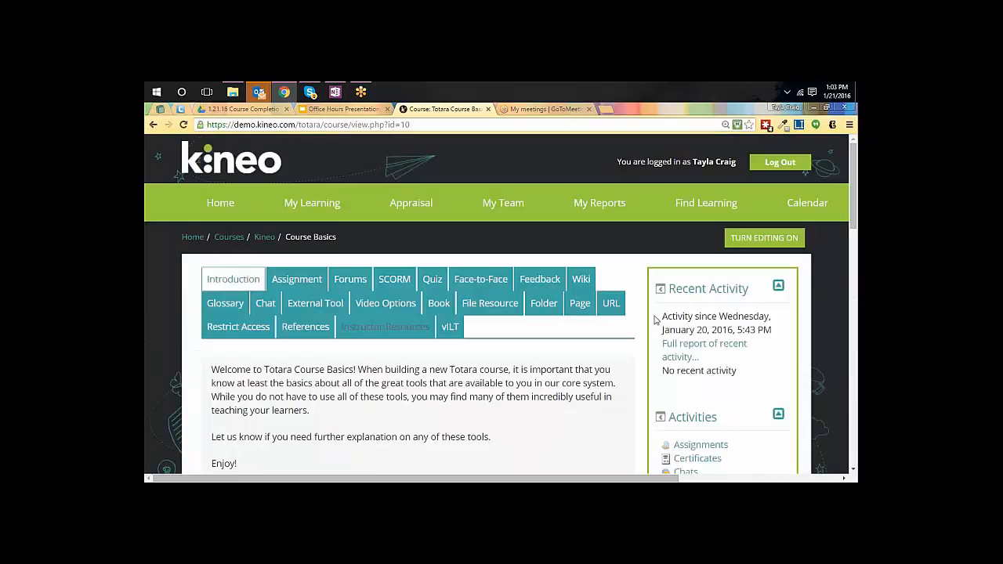
# Look over the course's introduction page, its section tabs and the course administration options
pyautogui.scroll(-2, 654, 320)
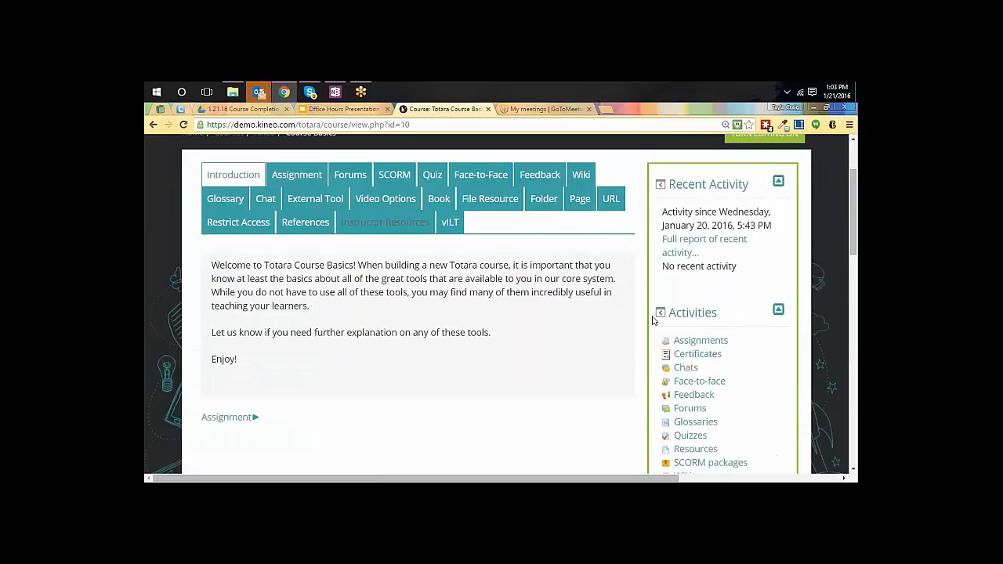
pyautogui.scroll(3, 654, 319)
pyautogui.scroll(1, 653, 321)
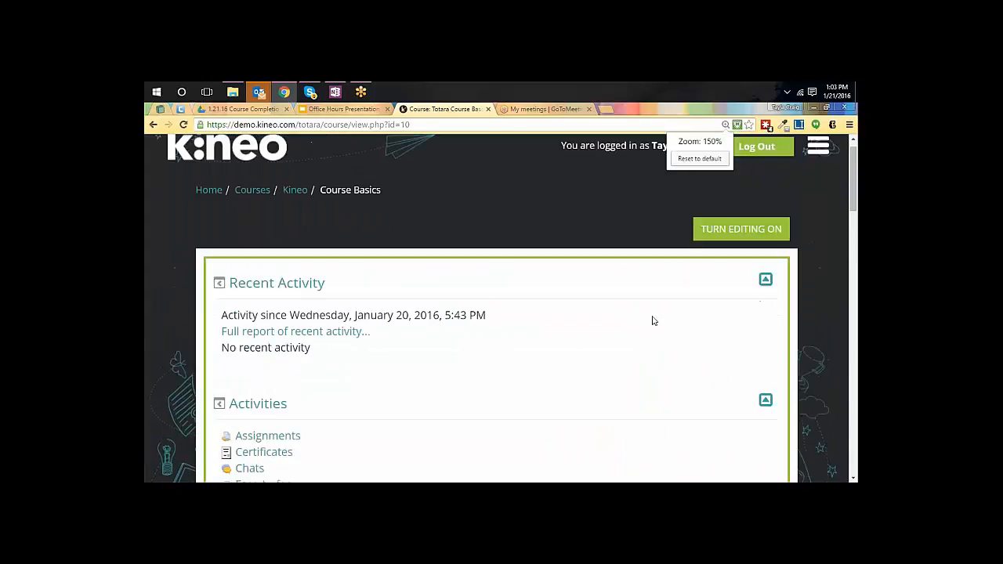
pyautogui.scroll(-6, 651, 320)
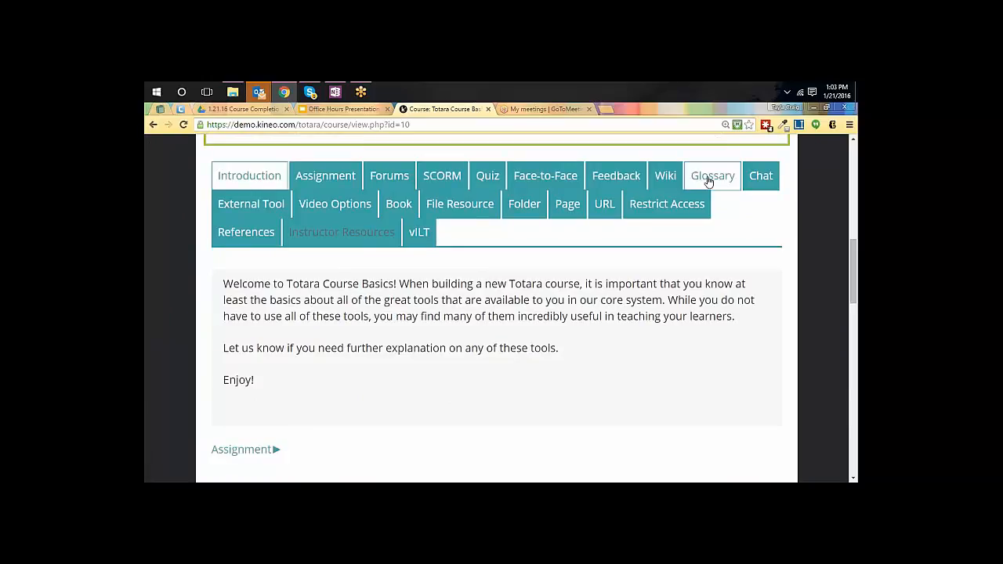
pyautogui.scroll(-1, 364, 281)
pyautogui.scroll(-1, 364, 281)
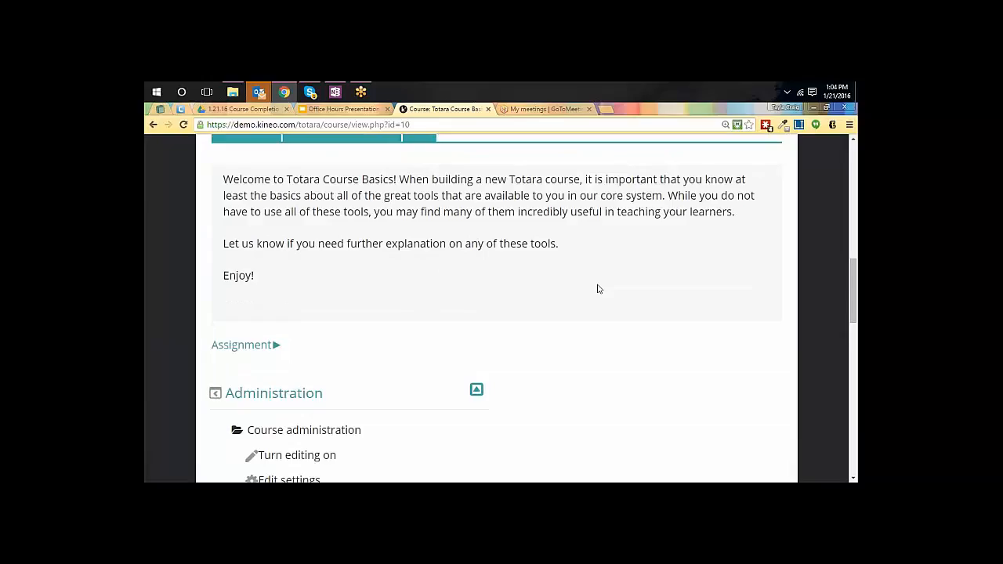
pyautogui.keyDown('ctrl'); pyautogui.scroll(2, 598, 289); pyautogui.keyUp('ctrl')
pyautogui.scroll(-4, 598, 289)
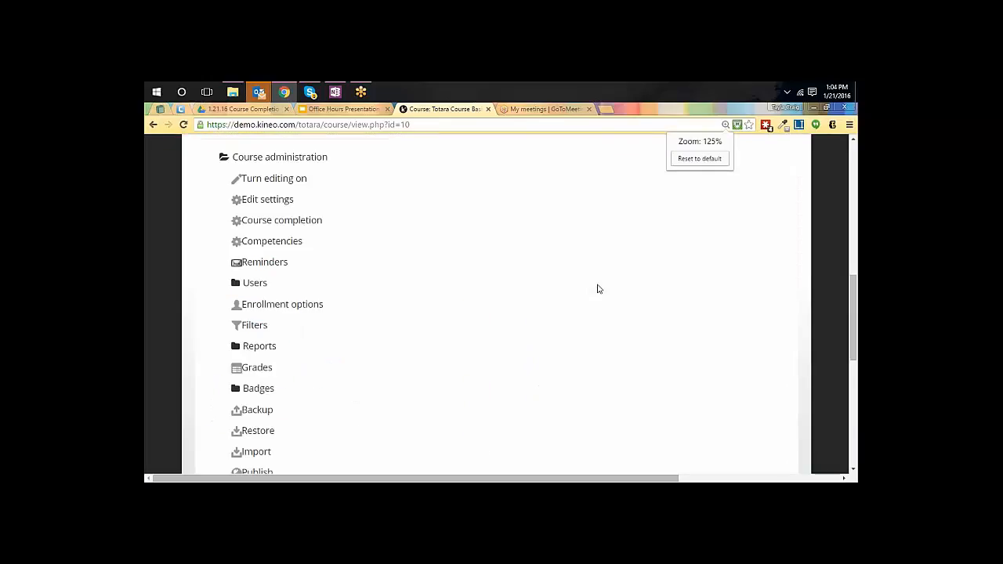
pyautogui.scroll(8, 598, 289)
# Go to the course's Assignment section and review its assignments and their completion checkboxes
pyautogui.moveTo(312, 153)
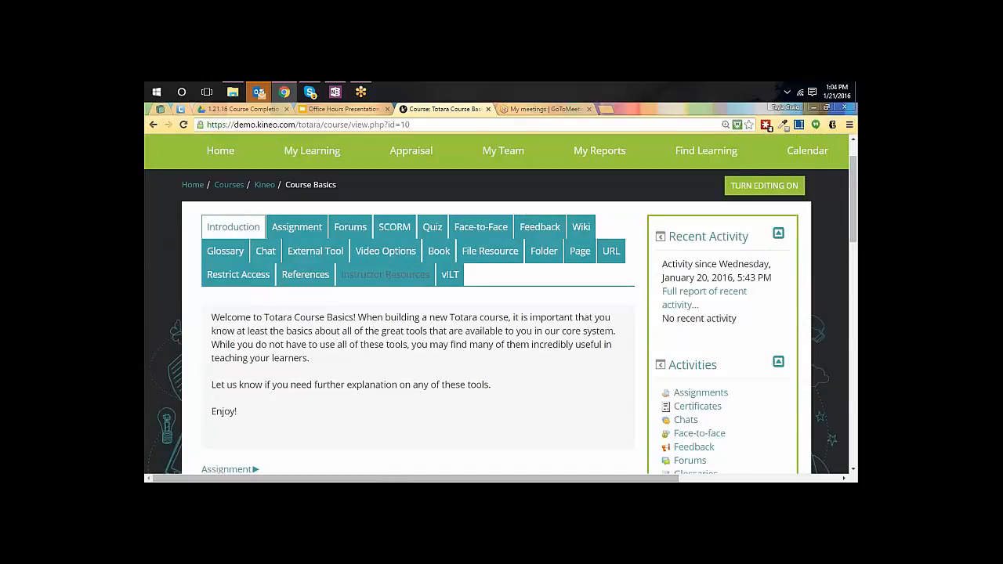
pyautogui.click(304, 232)
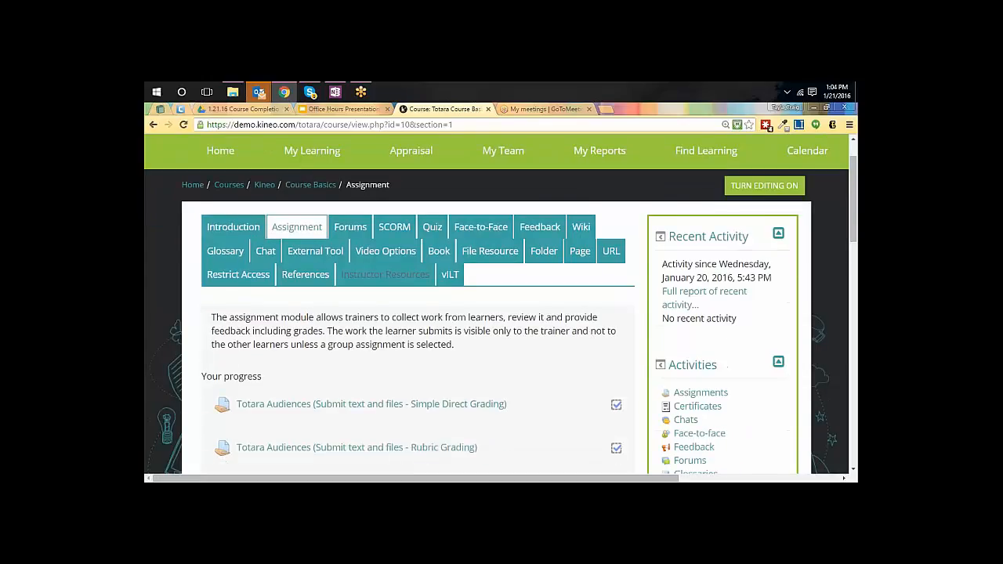
pyautogui.scroll(-3, 593, 358)
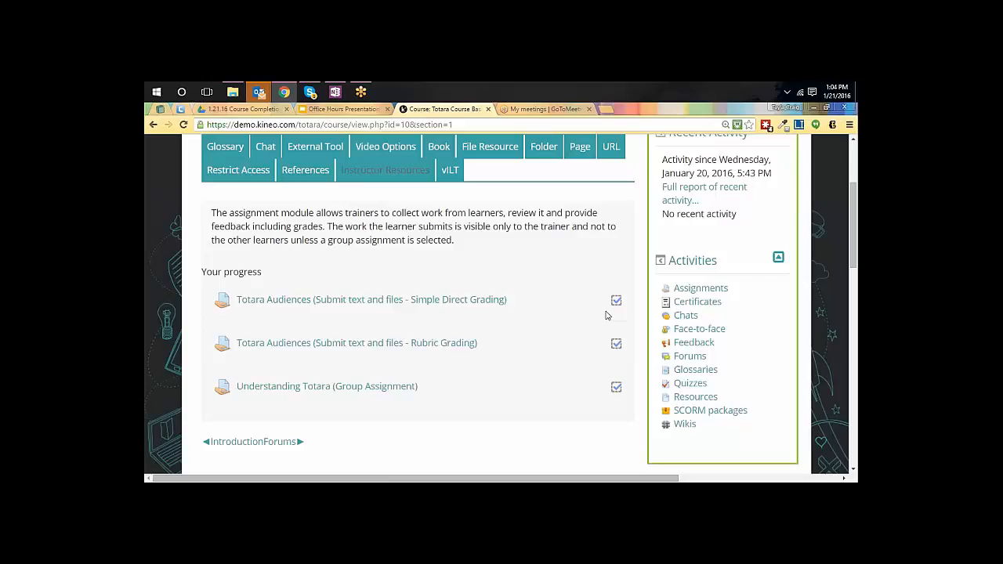
pyautogui.scroll(-4, 605, 316)
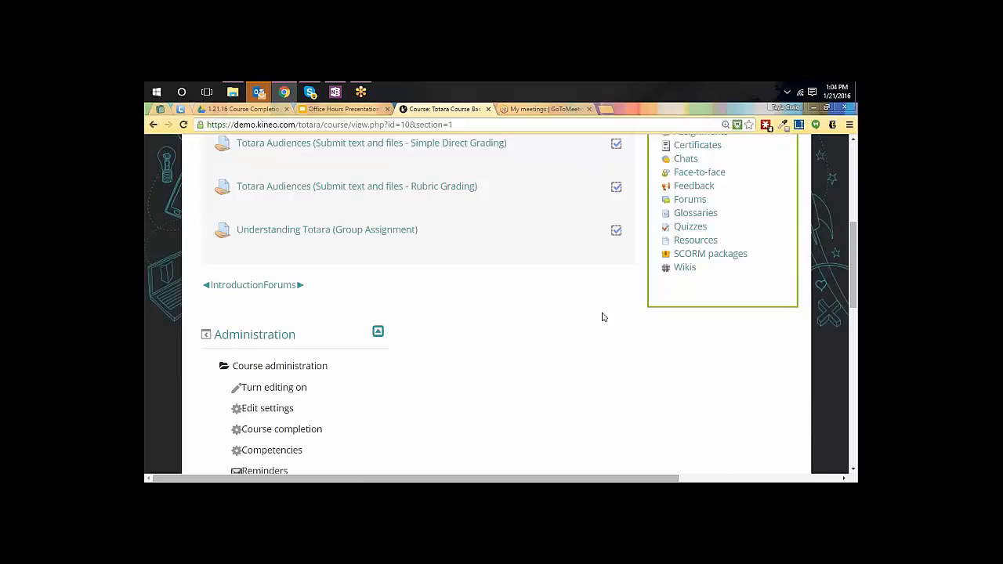
pyautogui.scroll(-1, 602, 317)
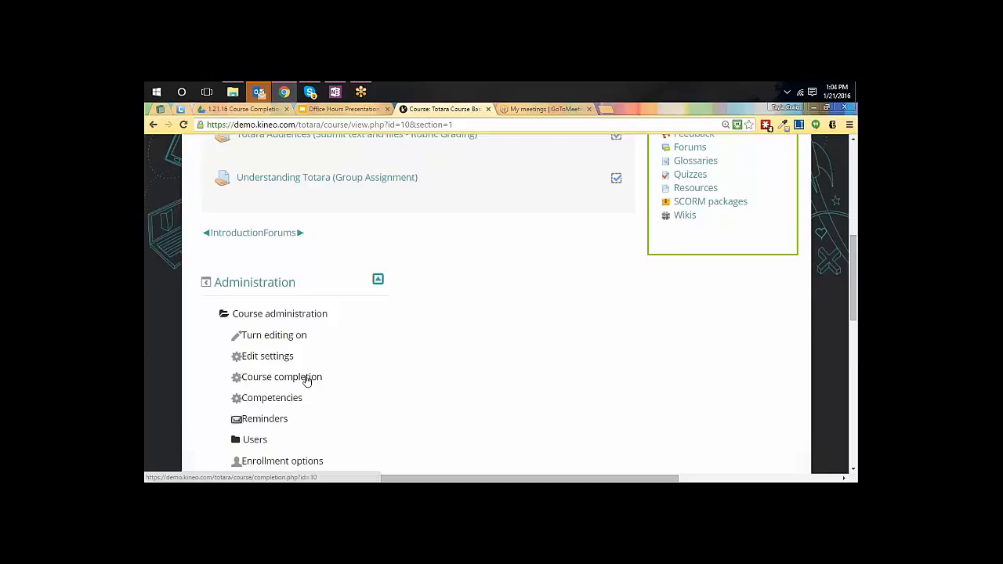
# Turn on course editing and open the settings of the Totara Audiences assignment with Simple Direct Grading
pyautogui.scroll(2, 657, 230)
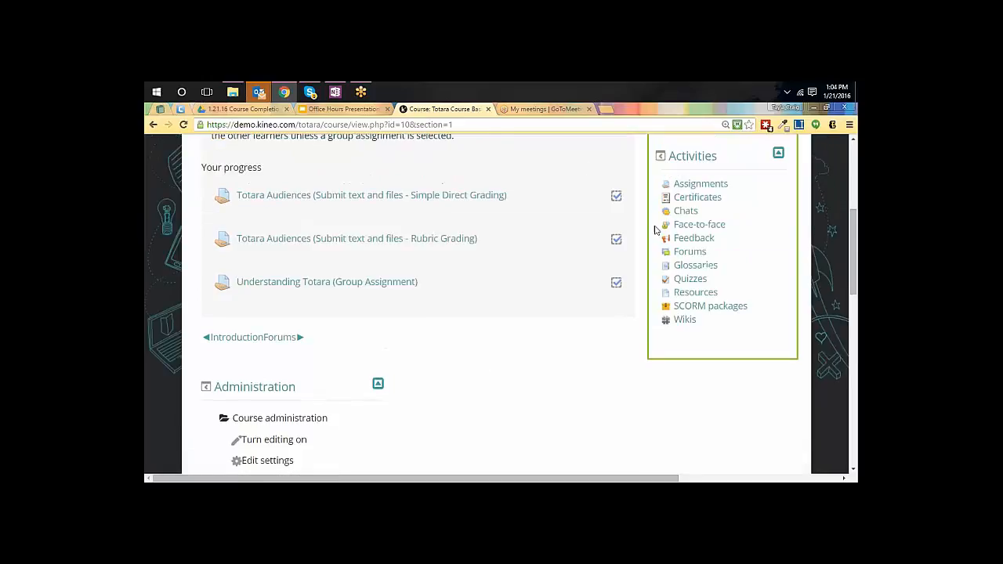
pyautogui.scroll(4, 657, 230)
pyautogui.click(757, 194)
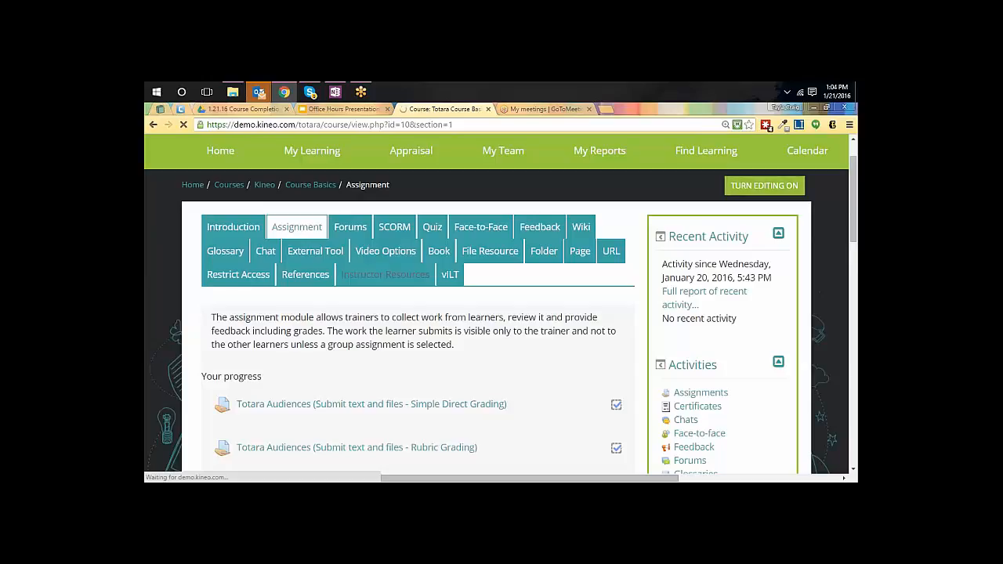
pyautogui.scroll(-3, 583, 279)
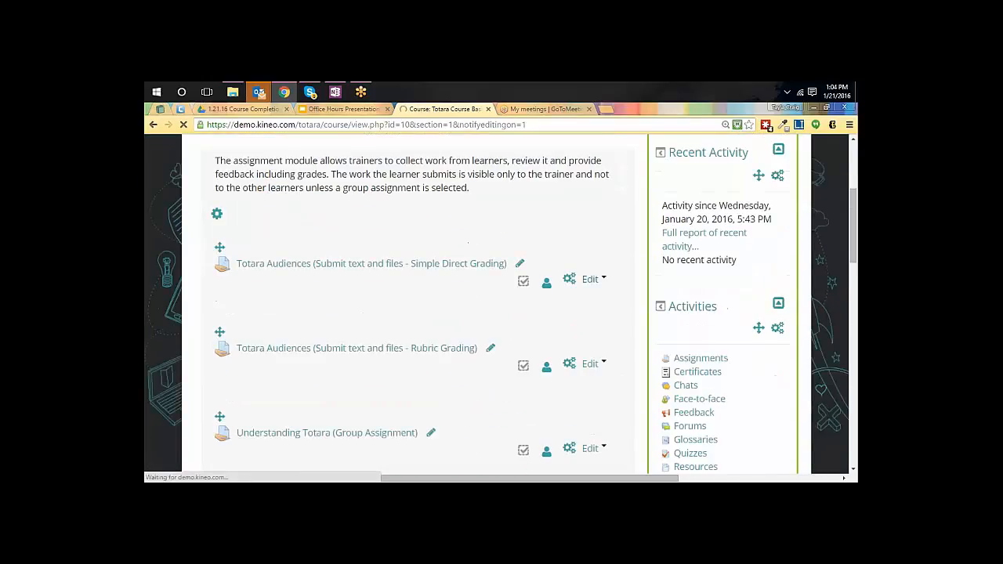
pyautogui.click(592, 247)
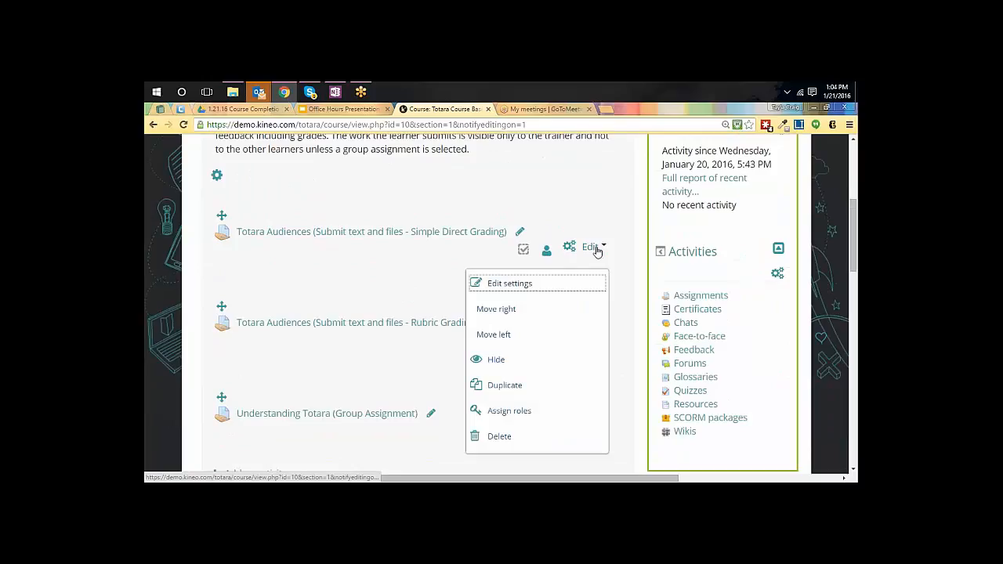
pyautogui.click(507, 285)
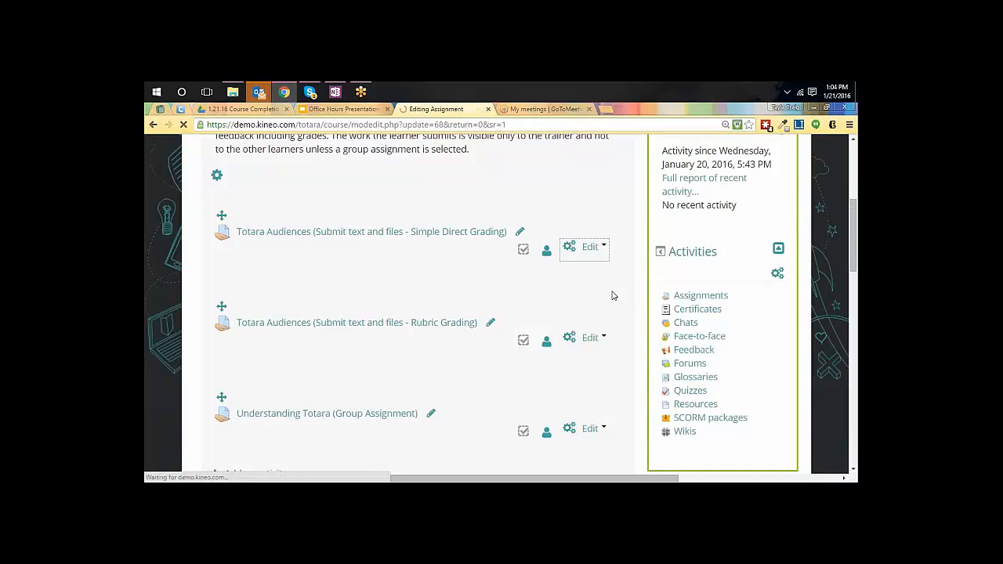
# Expand the assignment's Activity completion settings and unlock completion while keeping the completion data
pyautogui.scroll(-10, 612, 295)
pyautogui.scroll(-15, 613, 296)
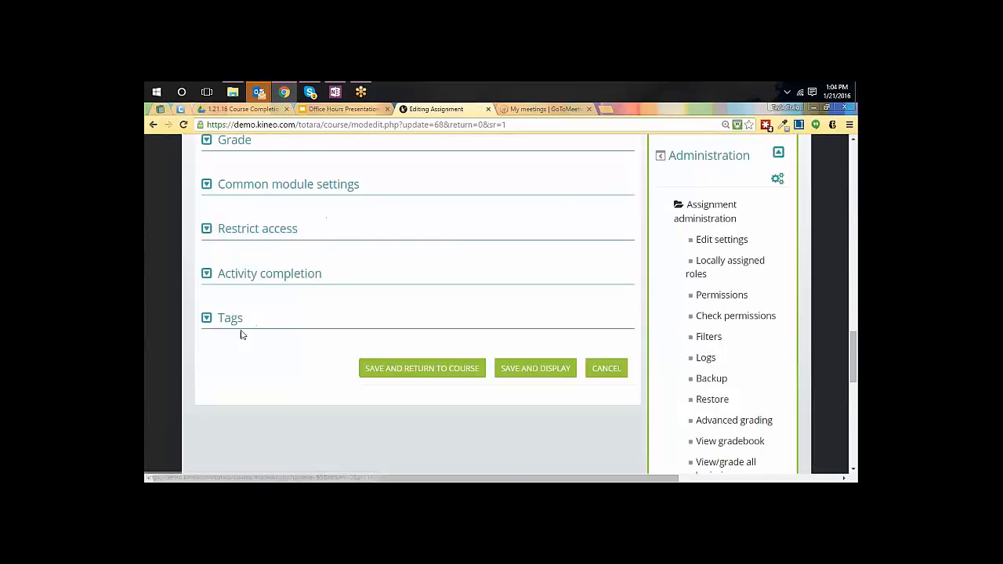
pyautogui.scroll(1, 240, 280)
pyautogui.scroll(-1, 239, 282)
pyautogui.click(243, 281)
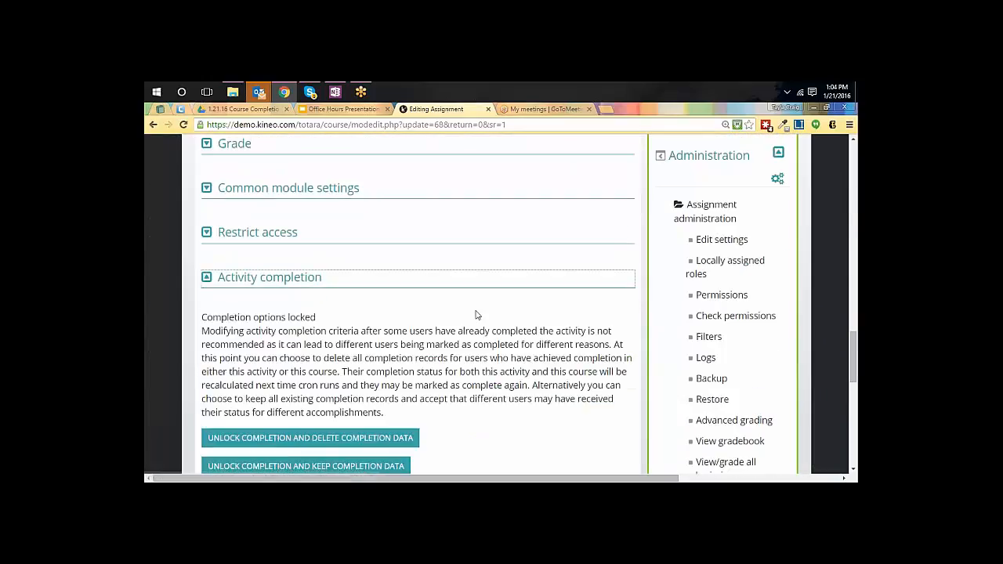
pyautogui.scroll(-5, 479, 314)
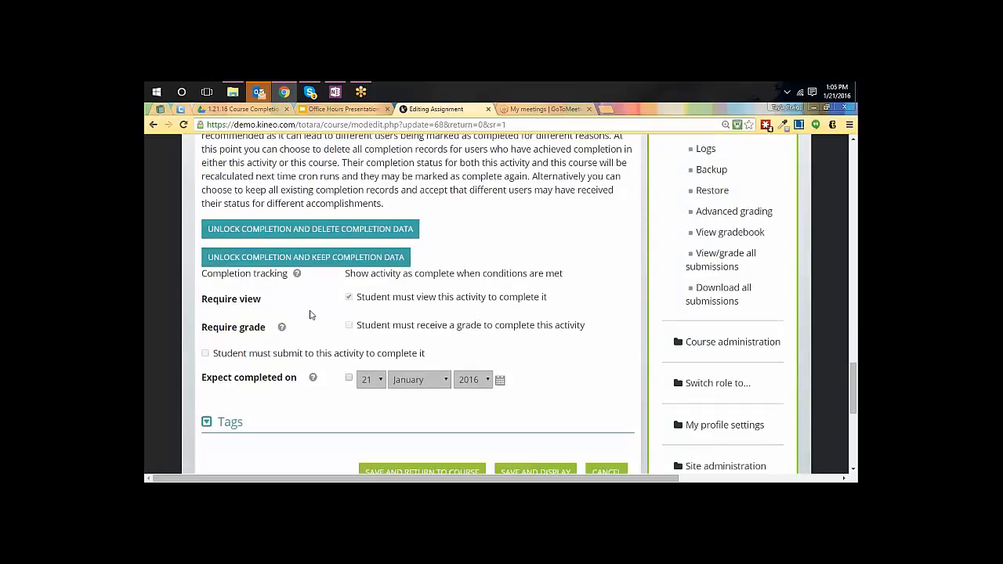
pyautogui.click(313, 261)
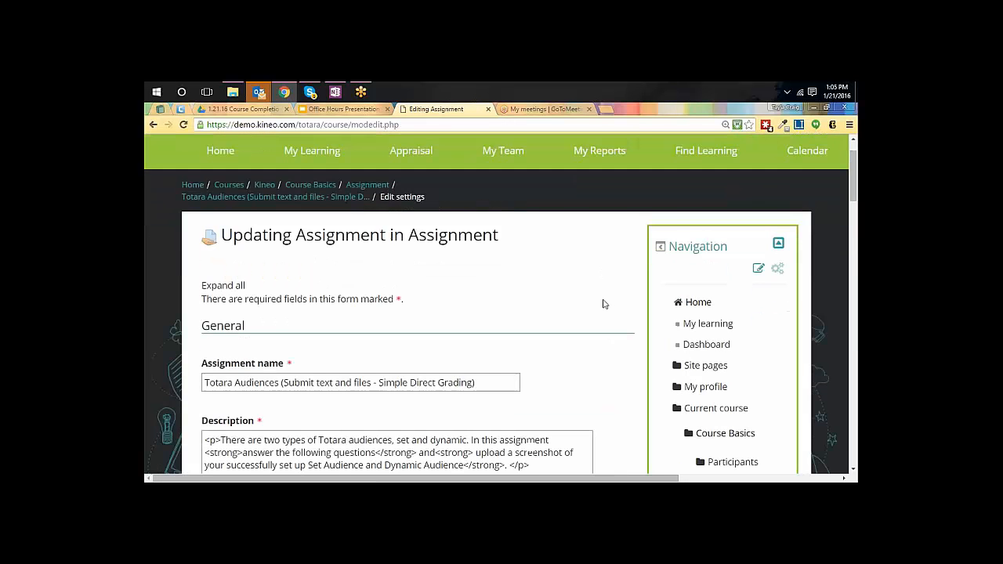
# Set completion tracking to "Show activity as complete when conditions are met", then save the assignment and return to the course
pyautogui.scroll(-3, 602, 302)
pyautogui.scroll(-20, 604, 304)
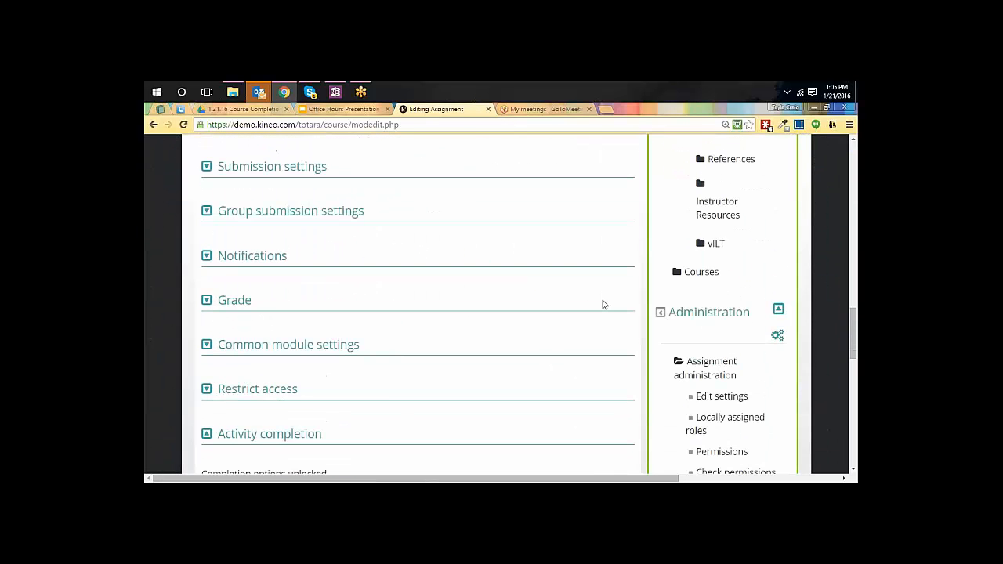
pyautogui.scroll(-3, 603, 304)
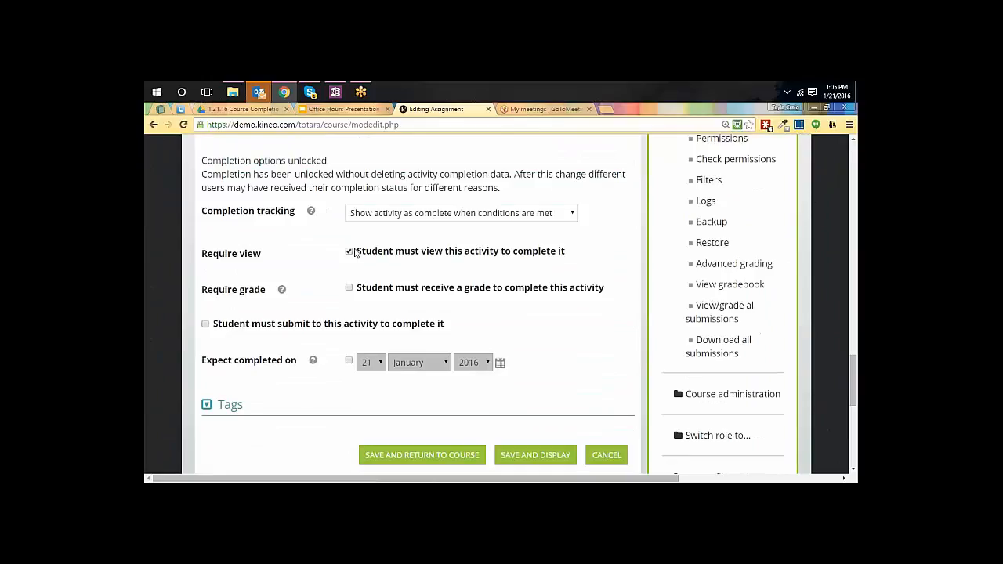
pyautogui.click(552, 214)
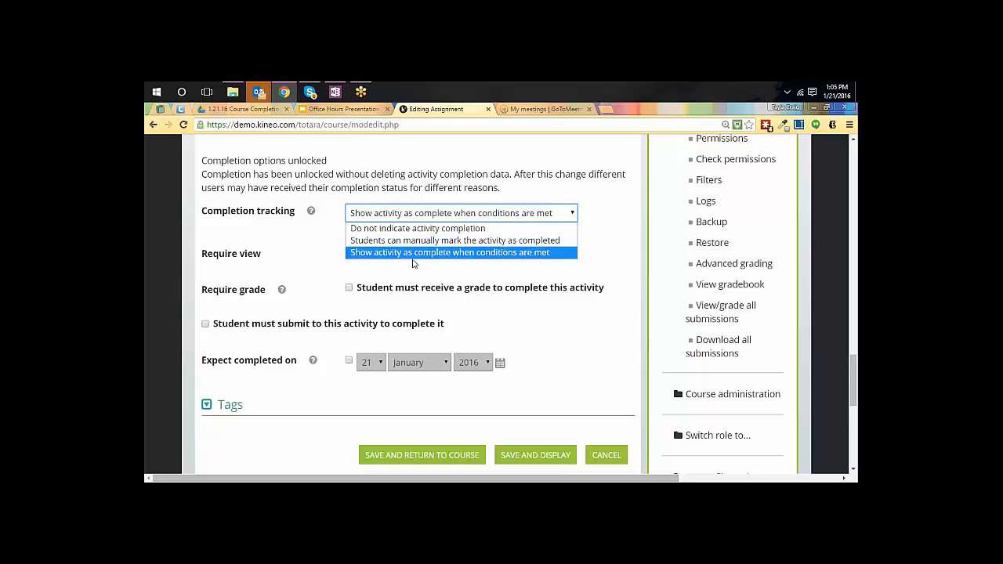
pyautogui.click(470, 255)
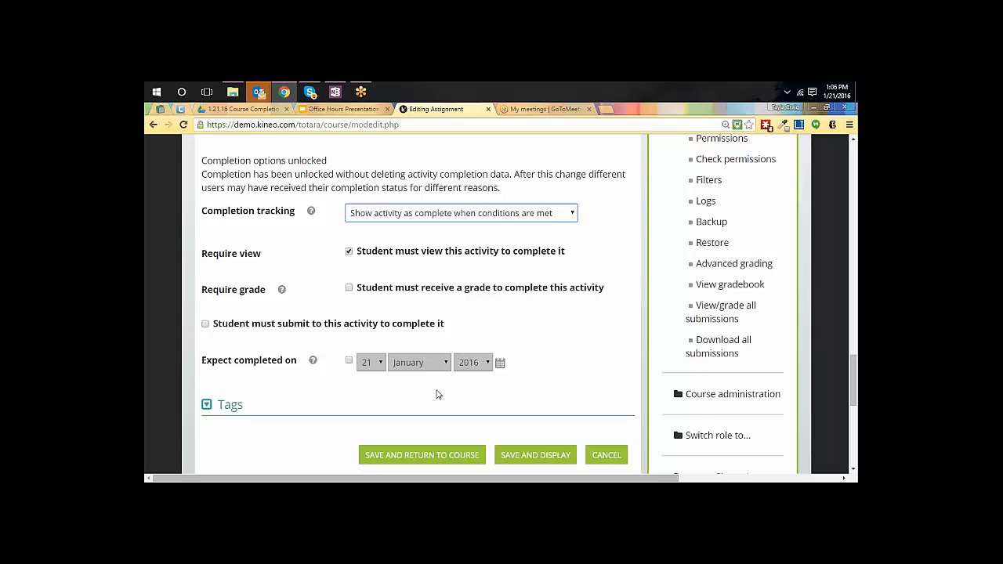
pyautogui.scroll(-1, 437, 388)
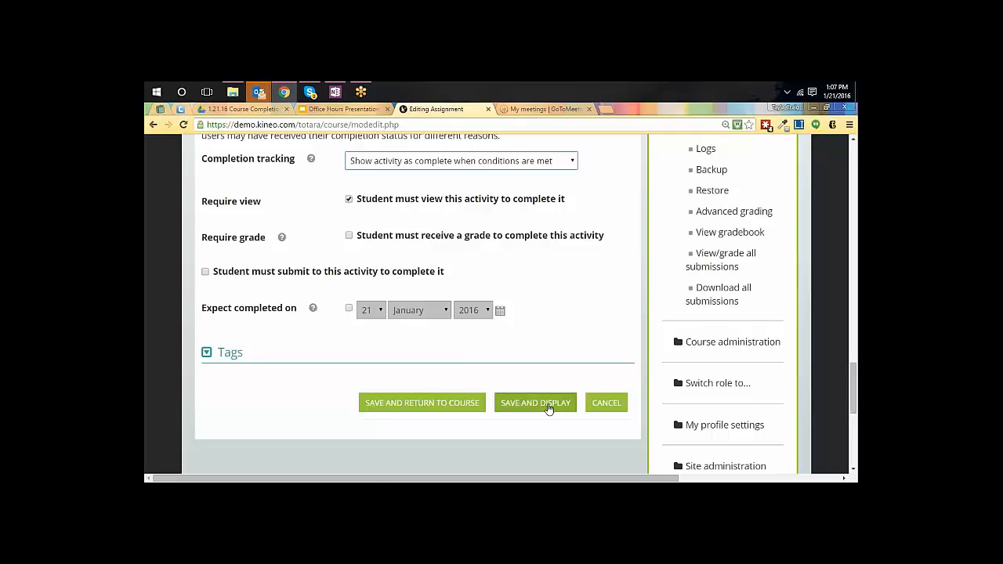
pyautogui.click(439, 409)
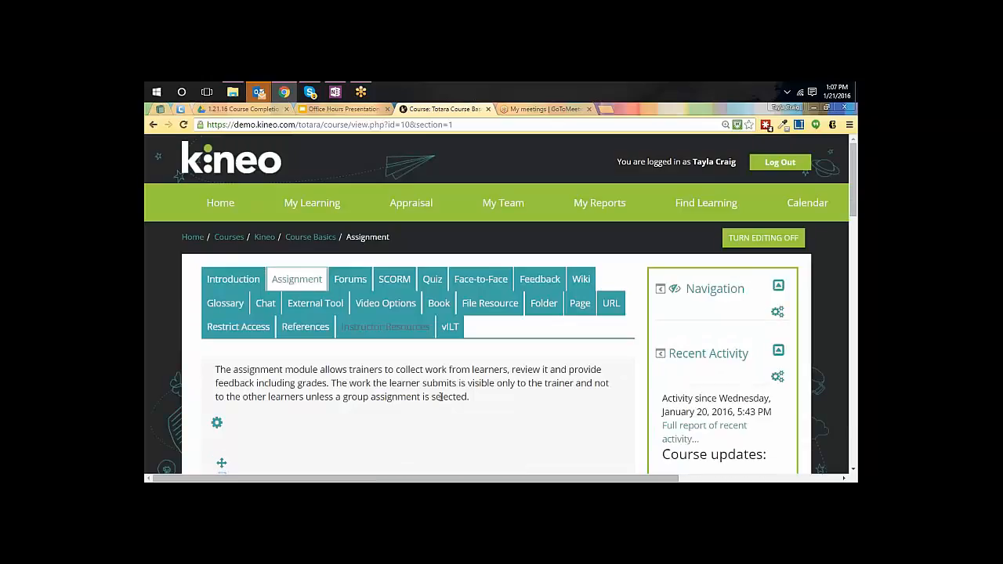
# Open the Course completion settings for the Totara Course Basics course
pyautogui.scroll(-8, 440, 397)
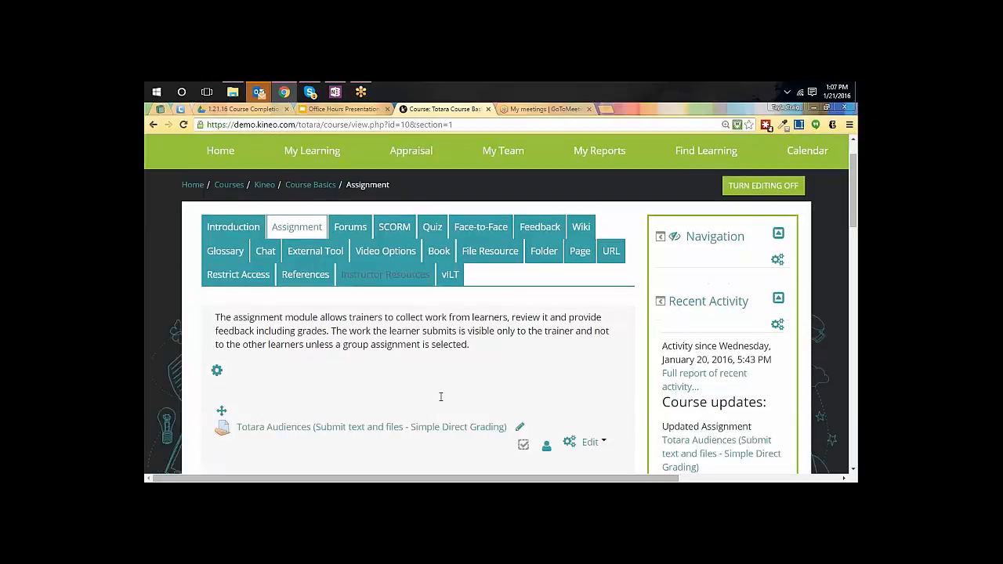
pyautogui.scroll(-2, 440, 397)
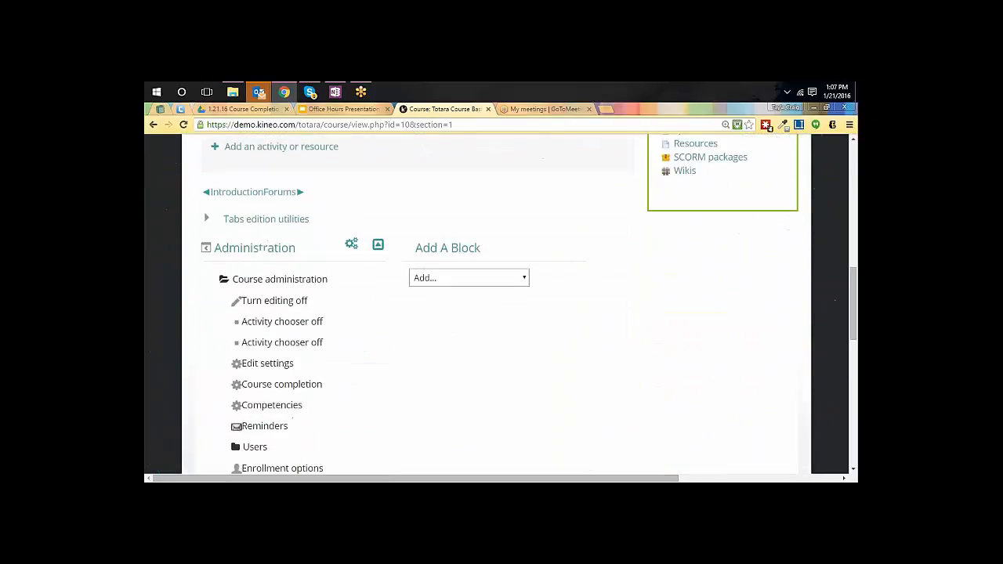
pyautogui.scroll(-2, 439, 397)
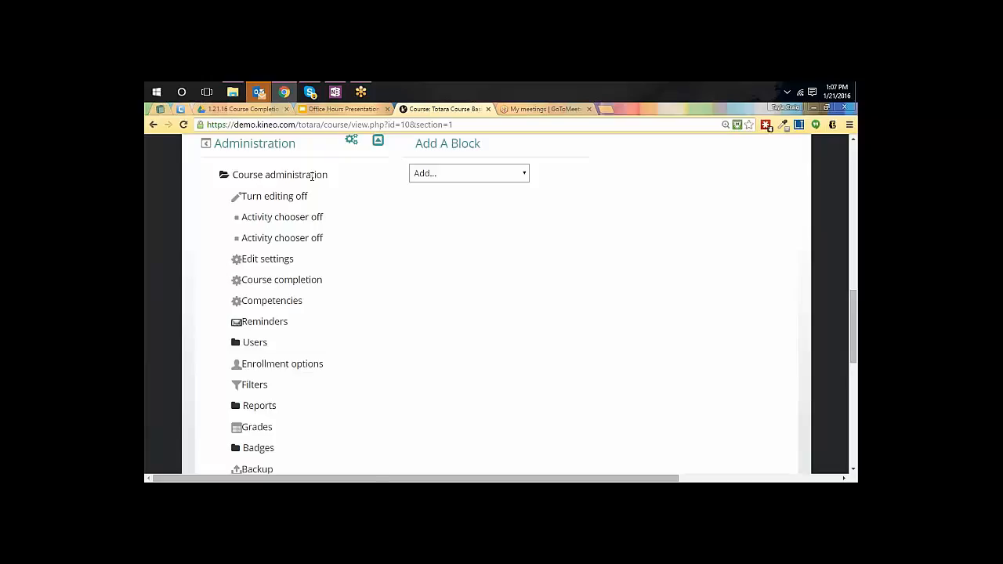
pyautogui.click(292, 287)
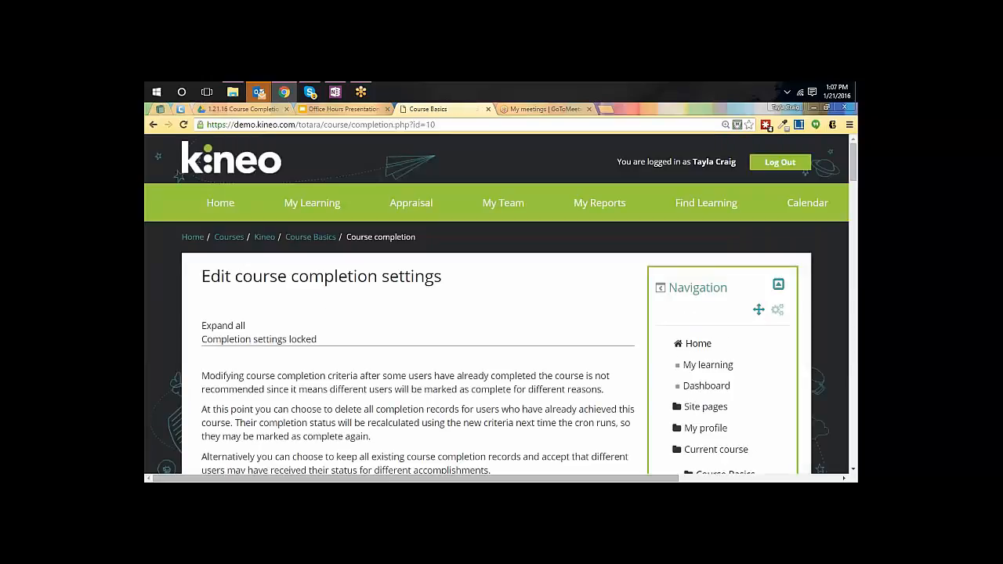
# Unlock the course completion criteria without deleting the existing completion data
pyautogui.scroll(-3, 501, 327)
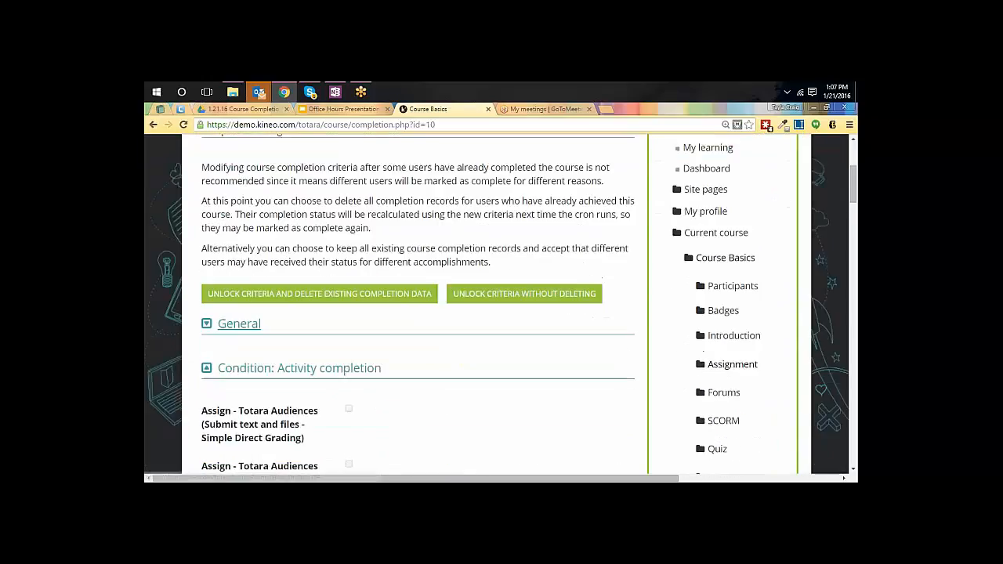
pyautogui.click(493, 241)
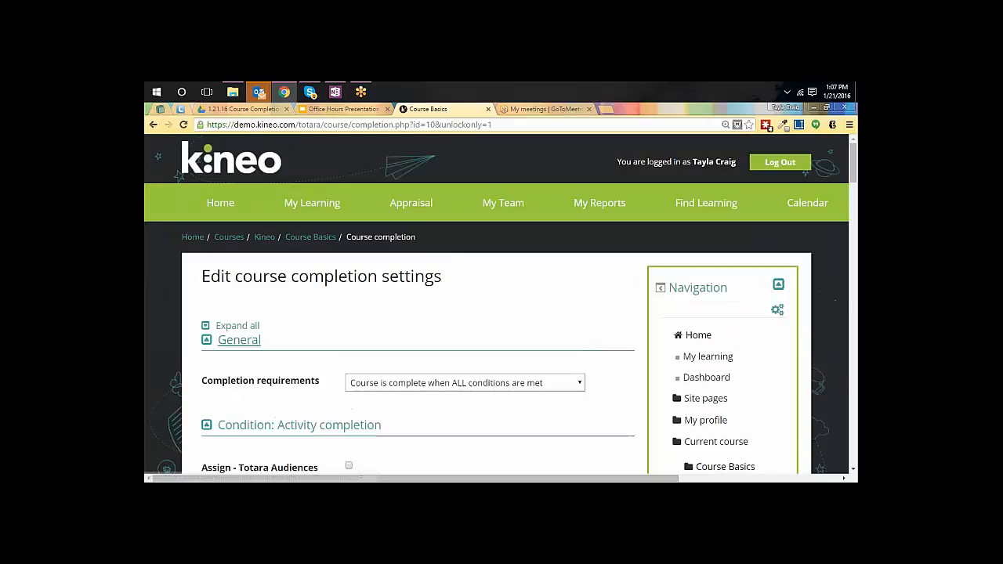
# Examine the Completion requirements setting, then collapse the Activity completion condition and look over the other available completion conditions
pyautogui.scroll(-2, 582, 352)
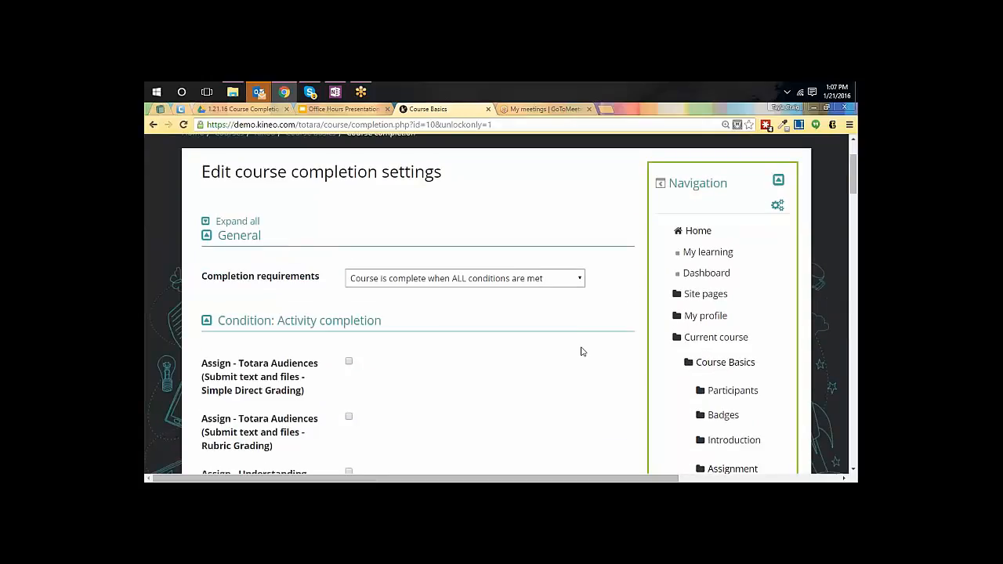
pyautogui.scroll(-1, 581, 352)
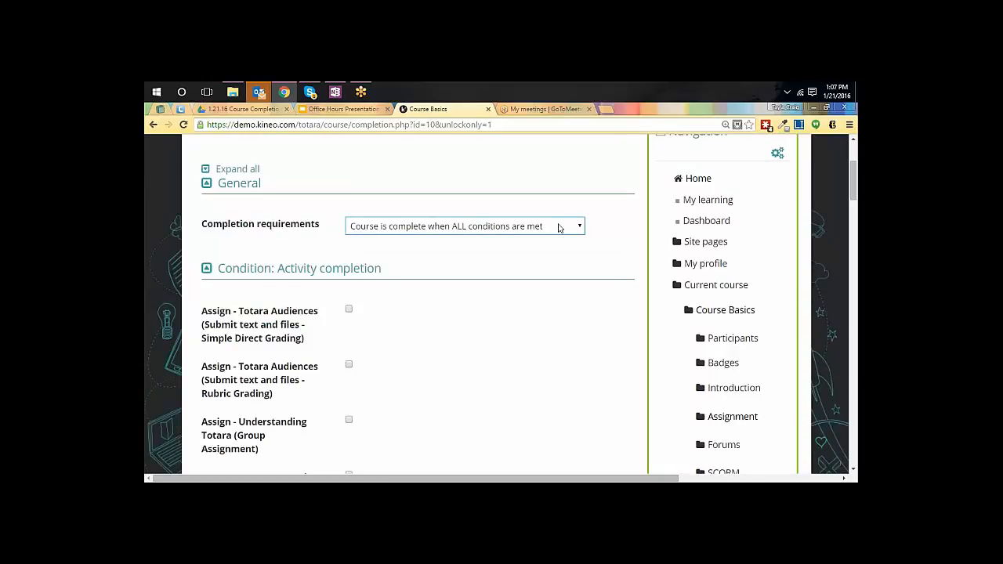
pyautogui.scroll(-1, 572, 228)
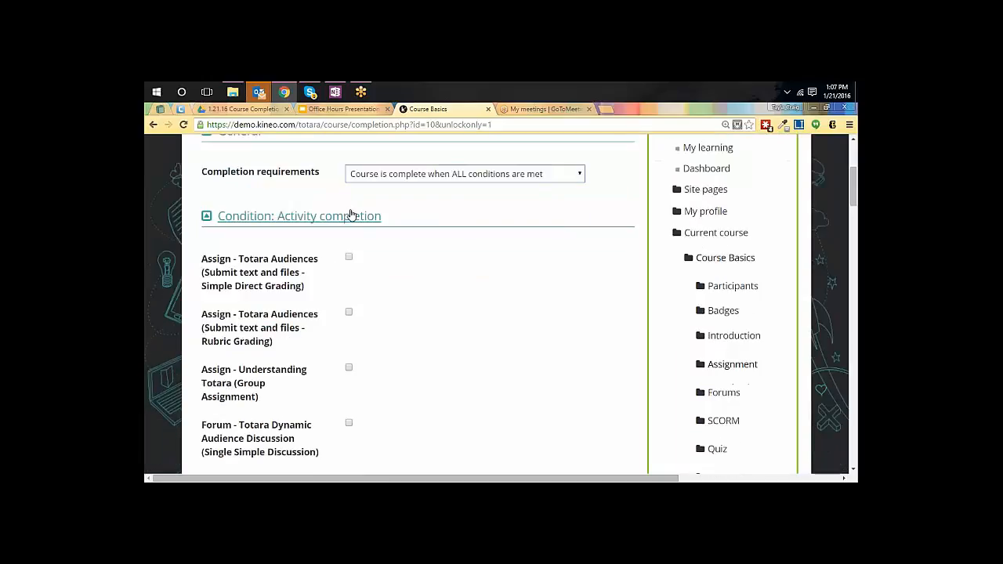
pyautogui.scroll(1, 273, 221)
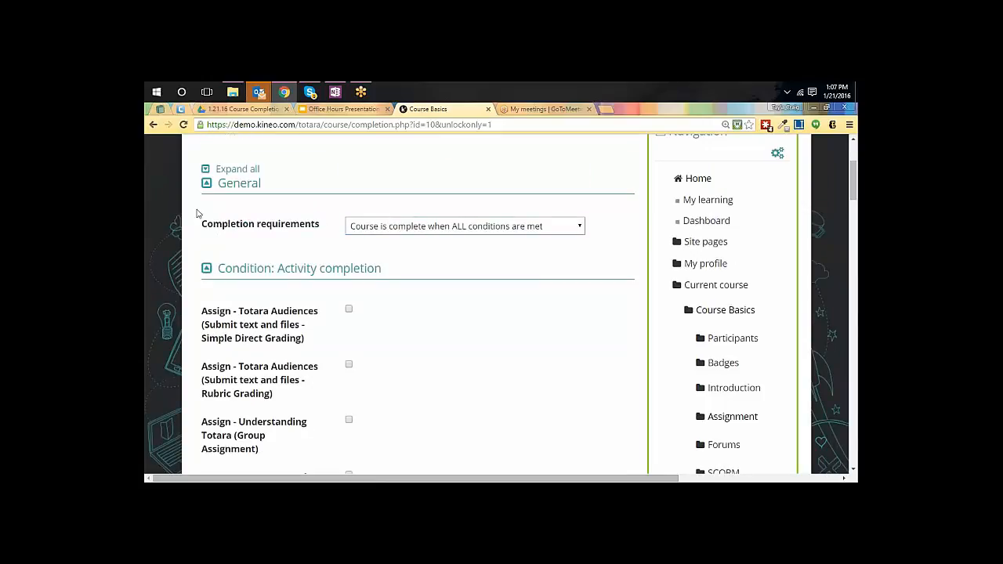
pyautogui.click(207, 269)
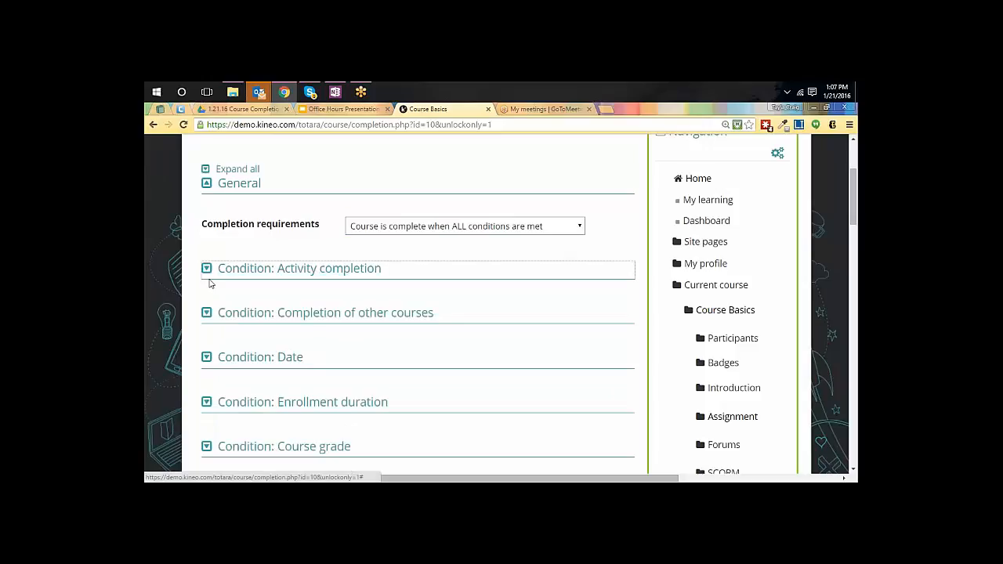
pyautogui.scroll(-2, 220, 259)
pyautogui.scroll(1, 232, 232)
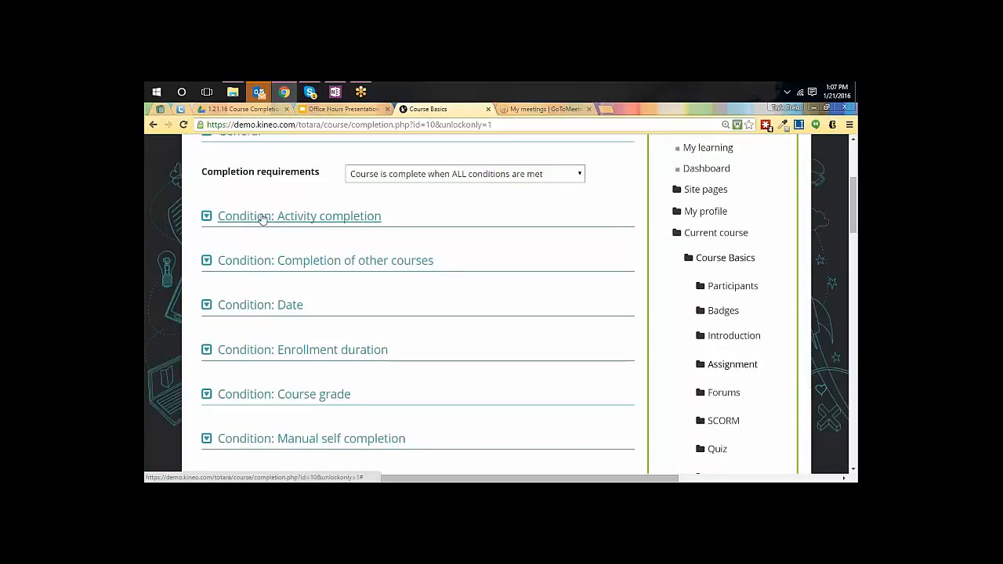
pyautogui.click(345, 223)
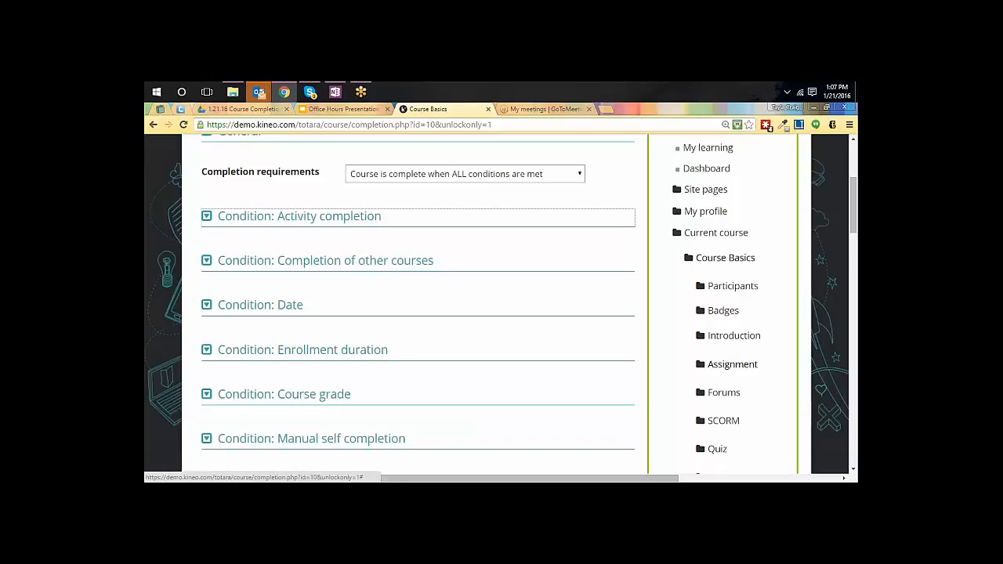
pyautogui.scroll(-1, 444, 423)
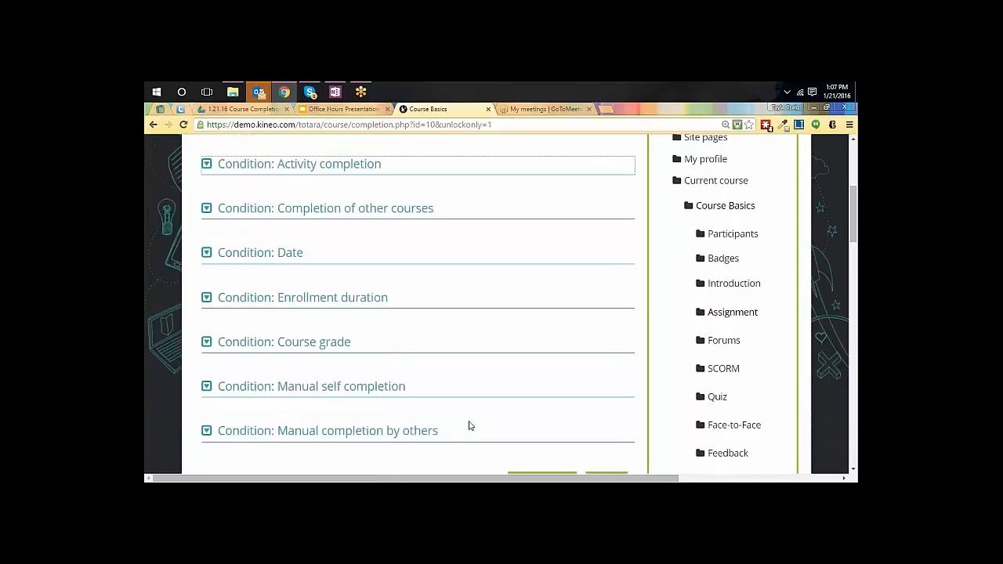
pyautogui.scroll(3, 484, 277)
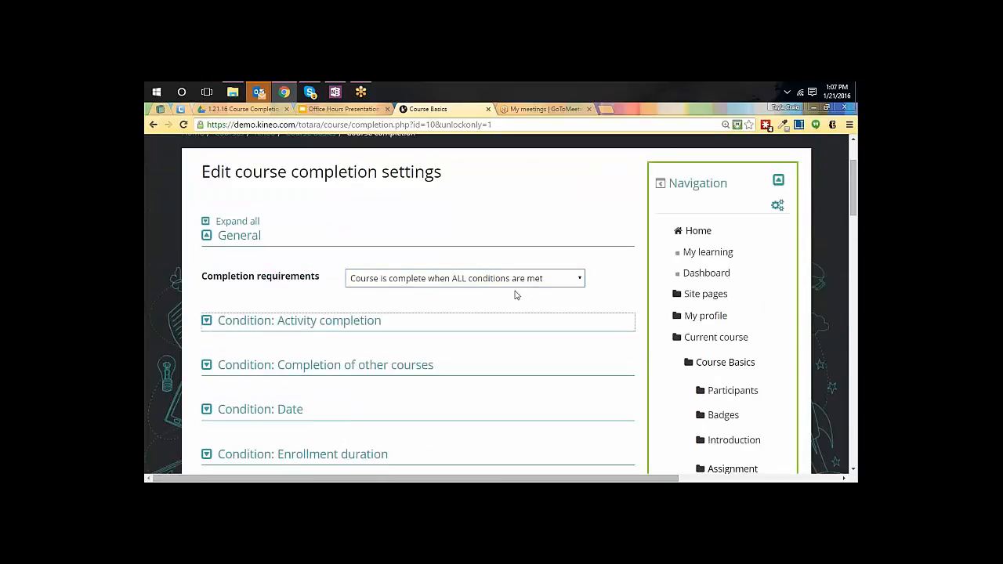
# Expand the Activity completion condition and select the Totara Audiences assignment with Simple Direct Grading as a required activity
pyautogui.click(207, 322)
pyautogui.scroll(-1, 207, 324)
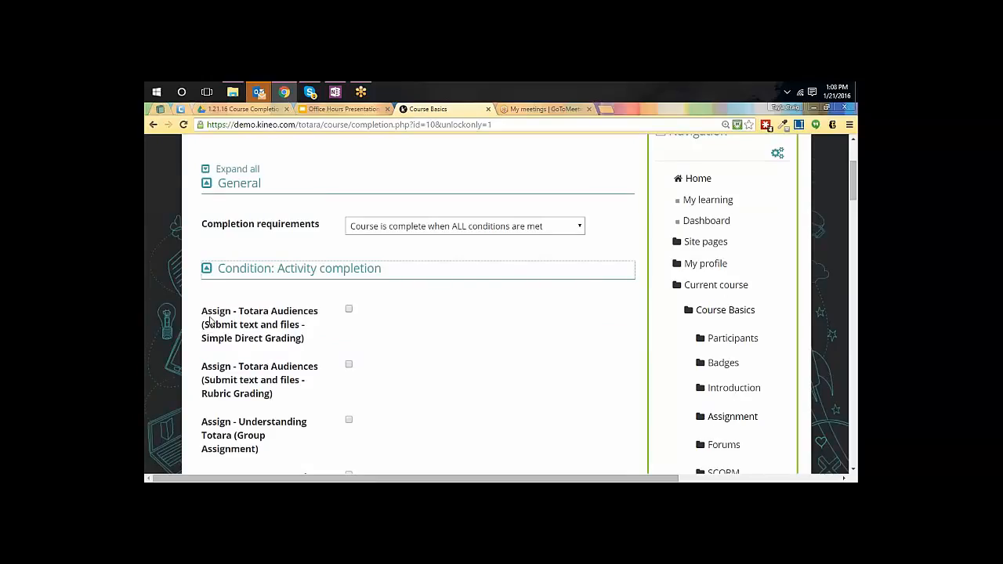
pyautogui.scroll(-3, 208, 322)
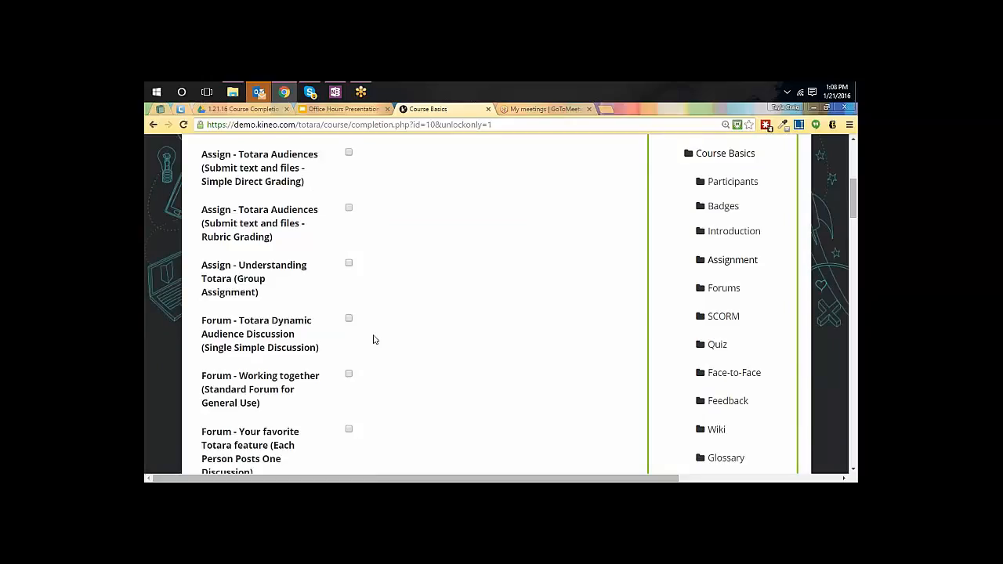
pyautogui.scroll(-6, 374, 339)
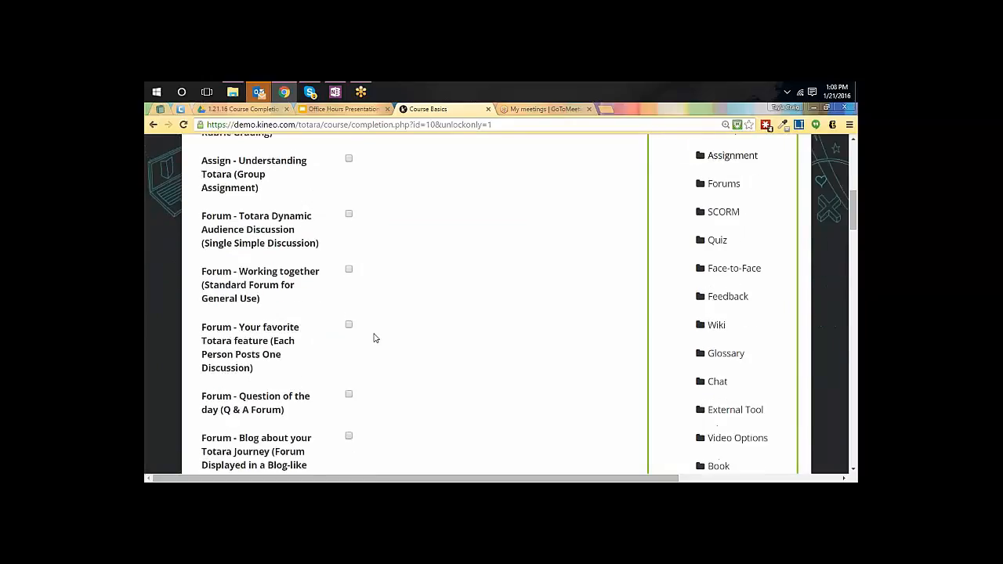
pyautogui.scroll(-10, 374, 338)
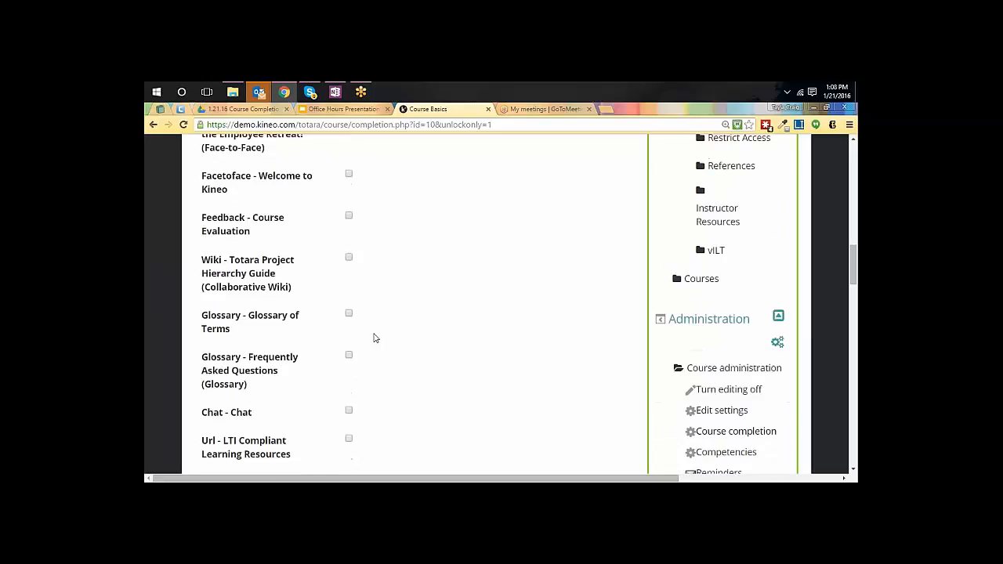
pyautogui.scroll(-8, 374, 338)
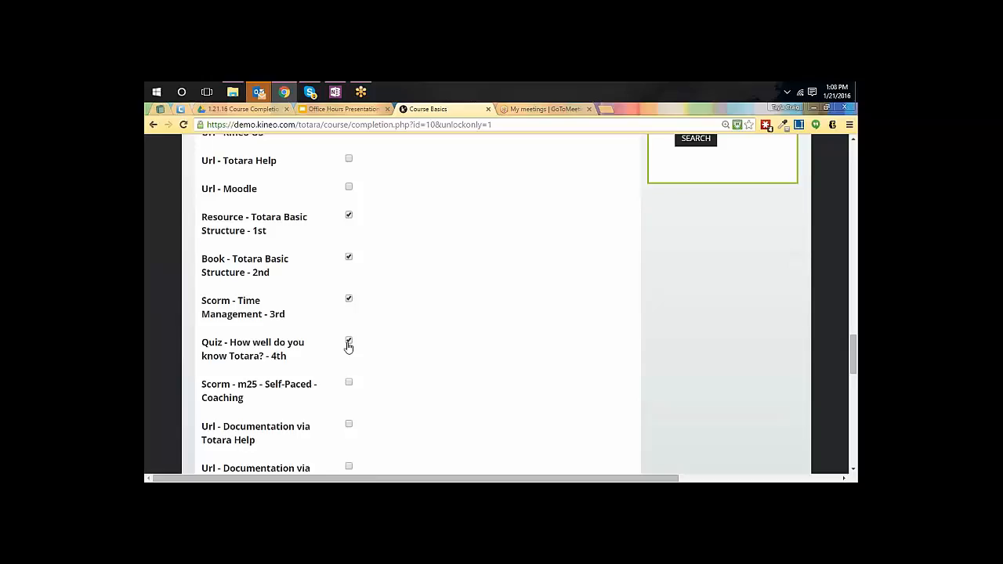
pyautogui.scroll(3, 384, 384)
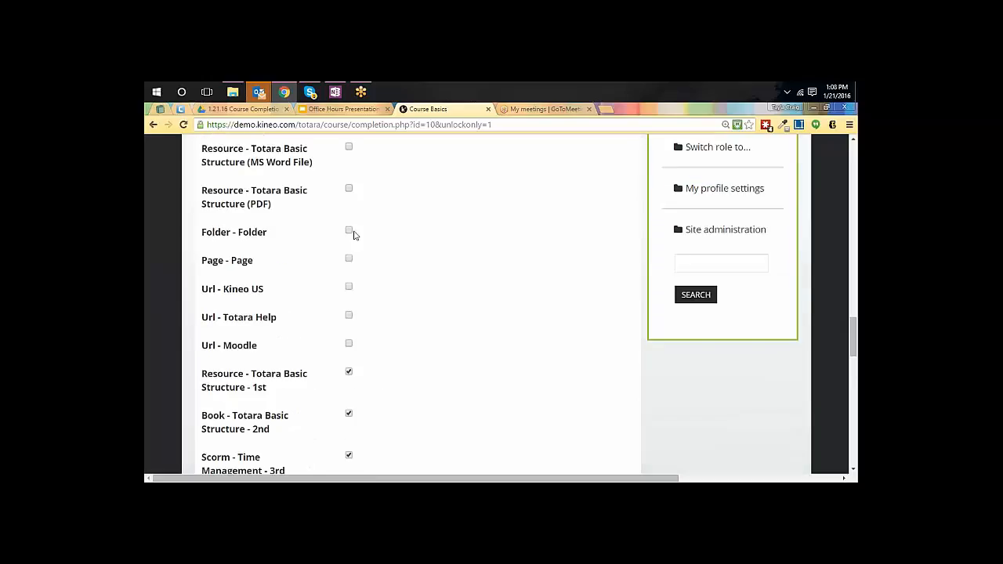
pyautogui.scroll(3, 409, 230)
pyautogui.scroll(8, 359, 225)
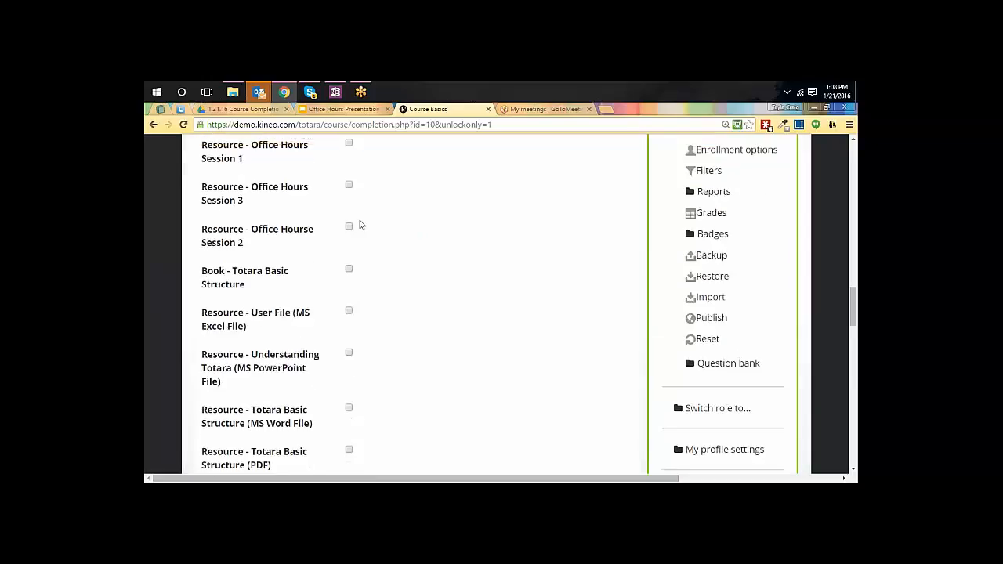
pyautogui.scroll(10, 359, 225)
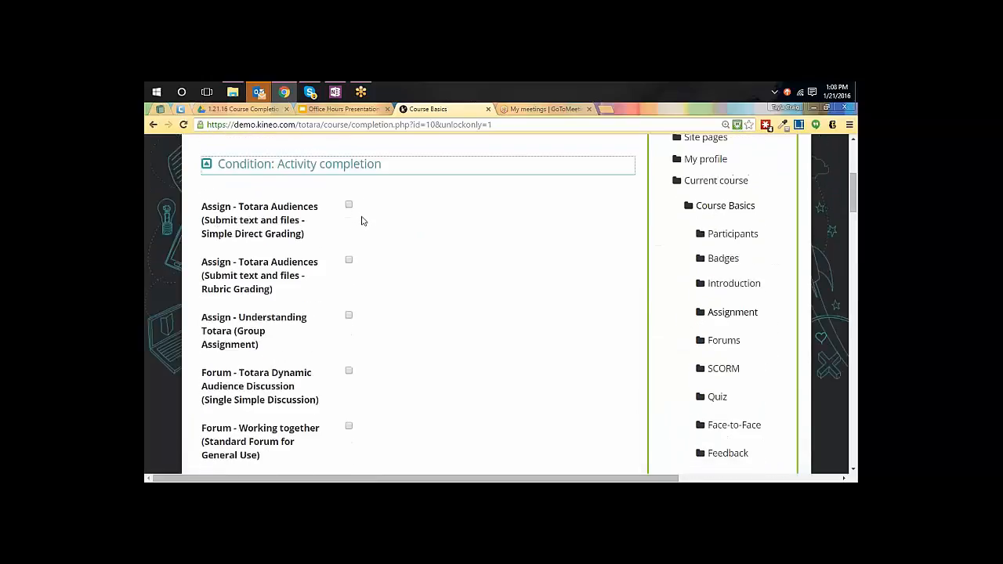
pyautogui.click(349, 205)
# Save the course completion settings and read the notice shown on the course page
pyautogui.scroll(1, 550, 372)
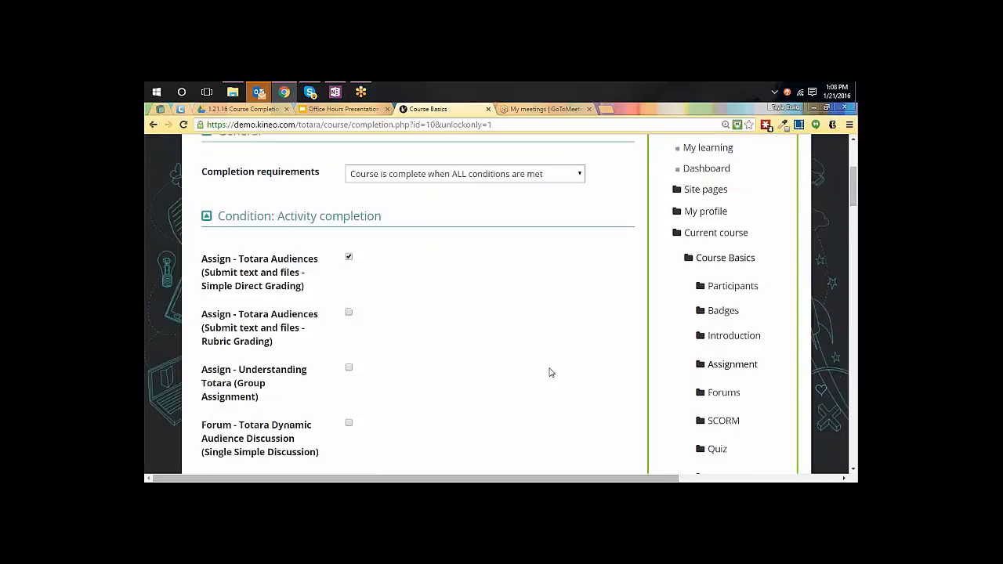
pyautogui.scroll(3, 550, 372)
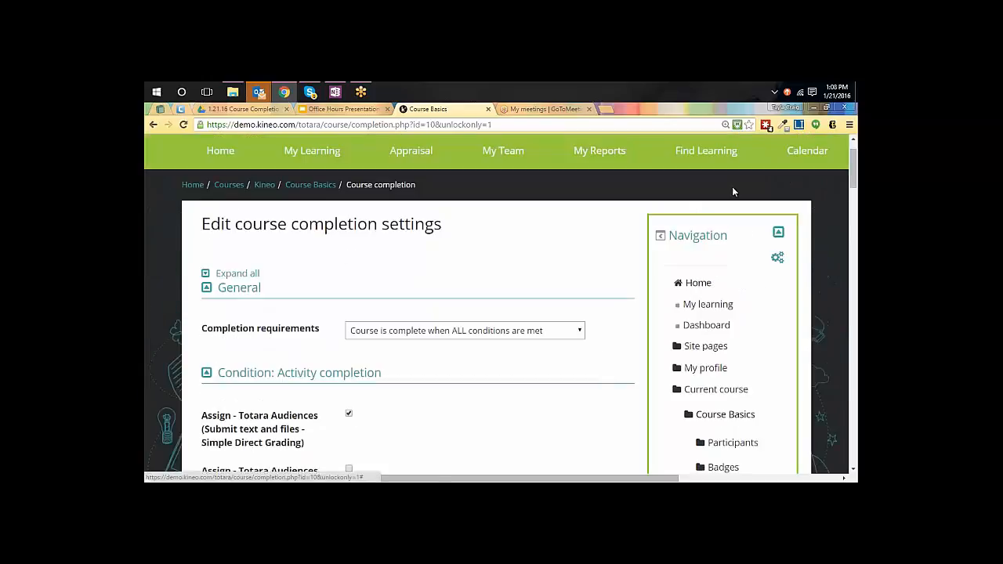
pyautogui.scroll(-5, 608, 332)
pyautogui.scroll(-15, 608, 331)
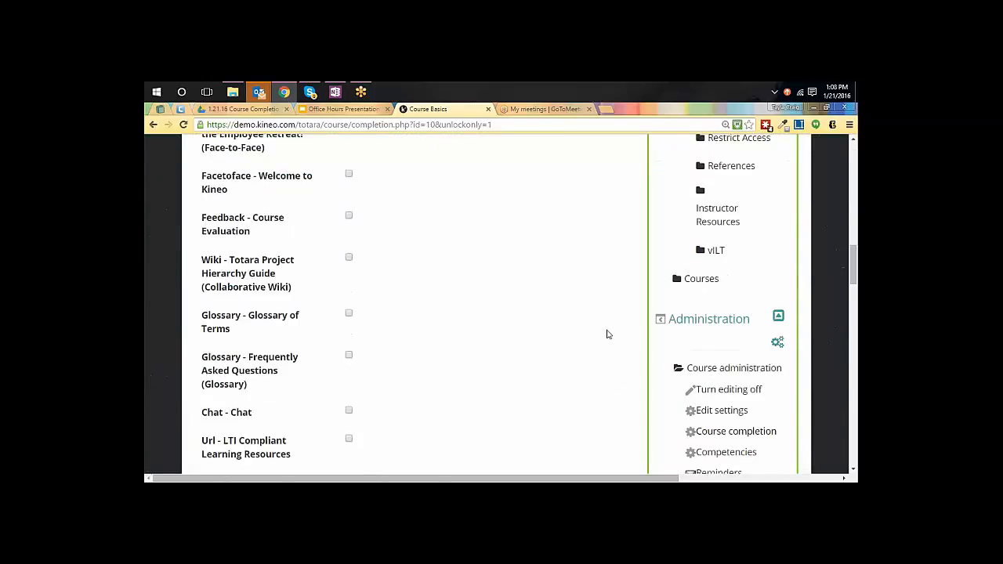
pyautogui.scroll(-10, 608, 334)
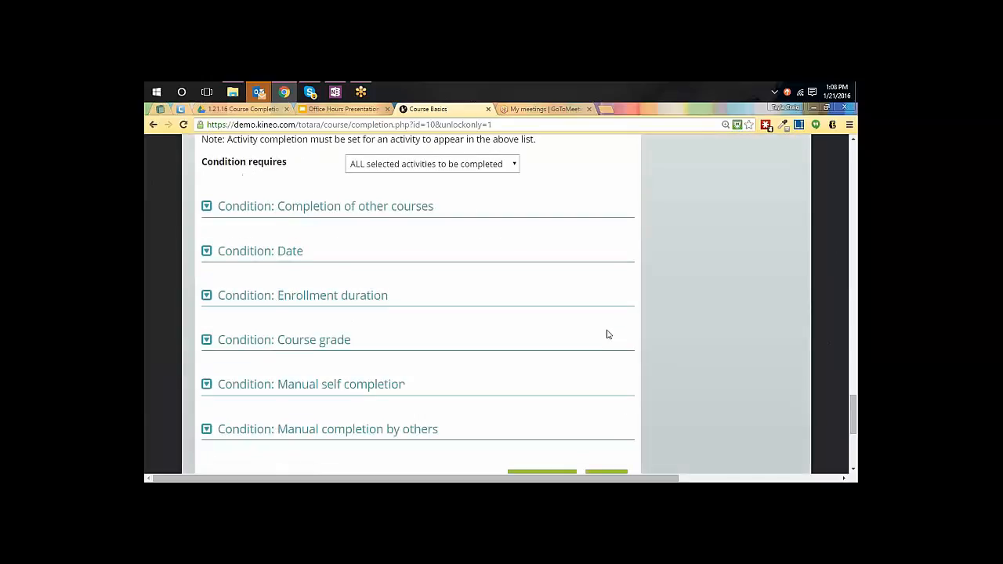
pyautogui.click(539, 329)
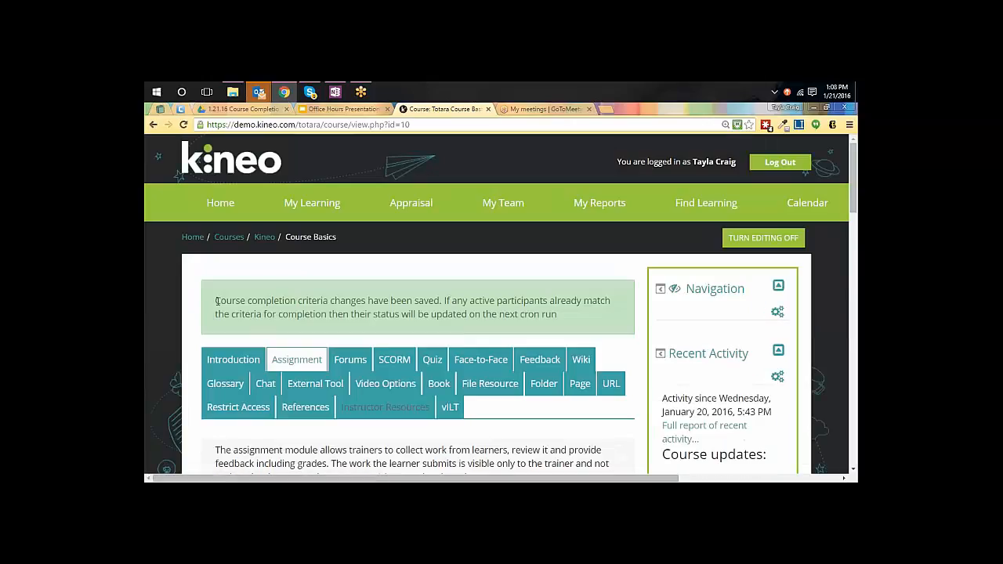
pyautogui.moveTo(217, 301); pyautogui.dragTo(604, 332)
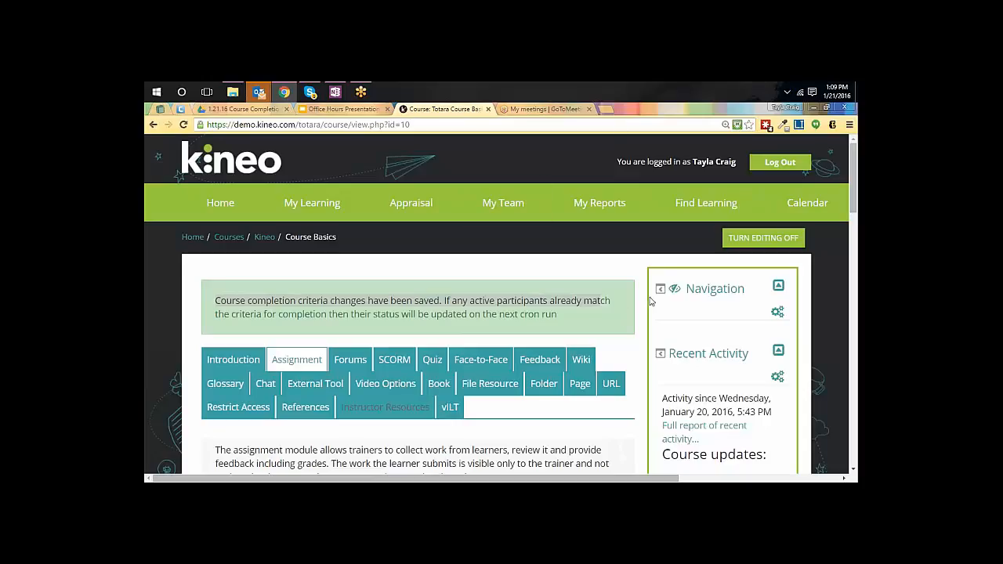
# Expand the course's Reports in the course administration and open the Course completion report
pyautogui.scroll(-2, 650, 301)
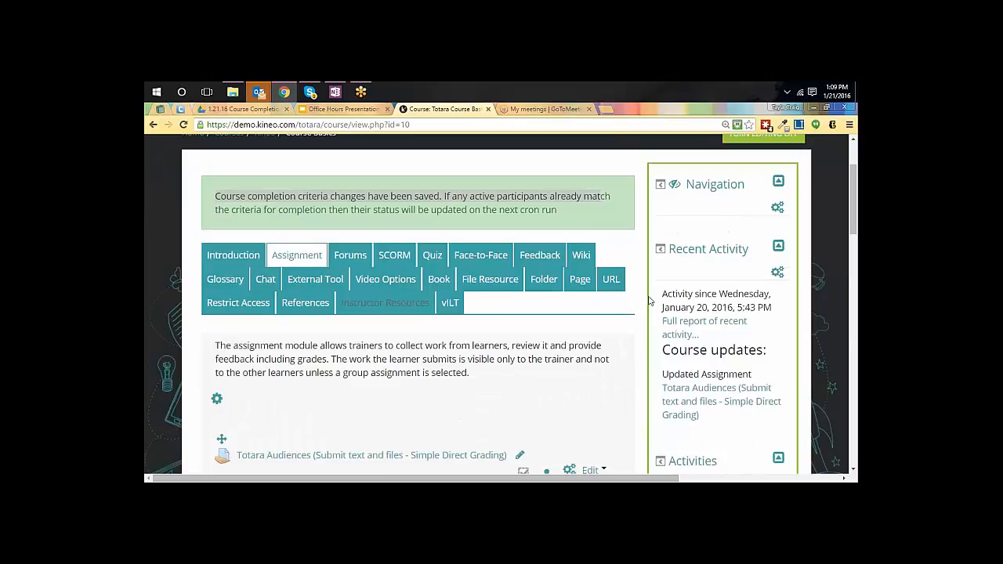
pyautogui.scroll(-6, 649, 301)
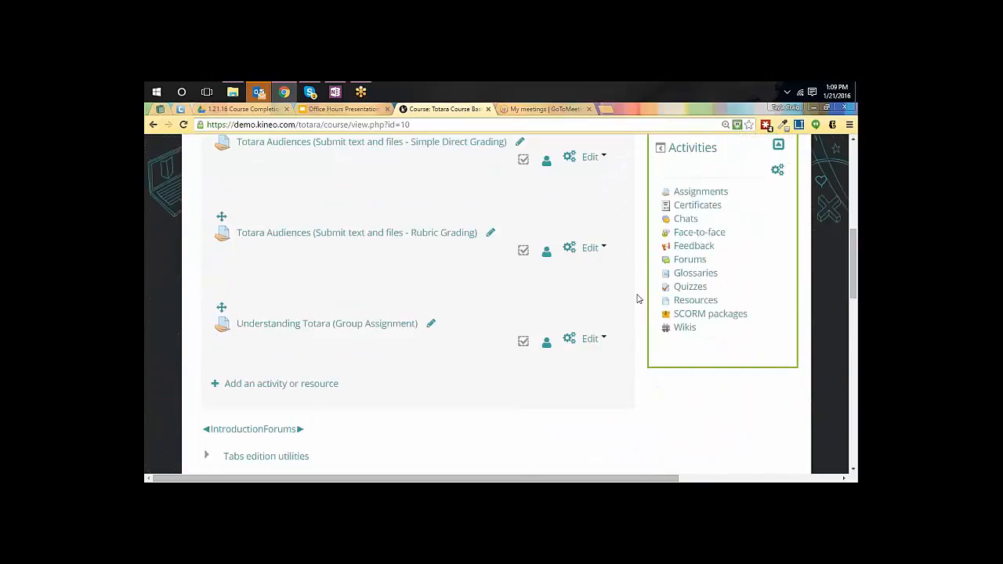
pyautogui.scroll(-9, 637, 299)
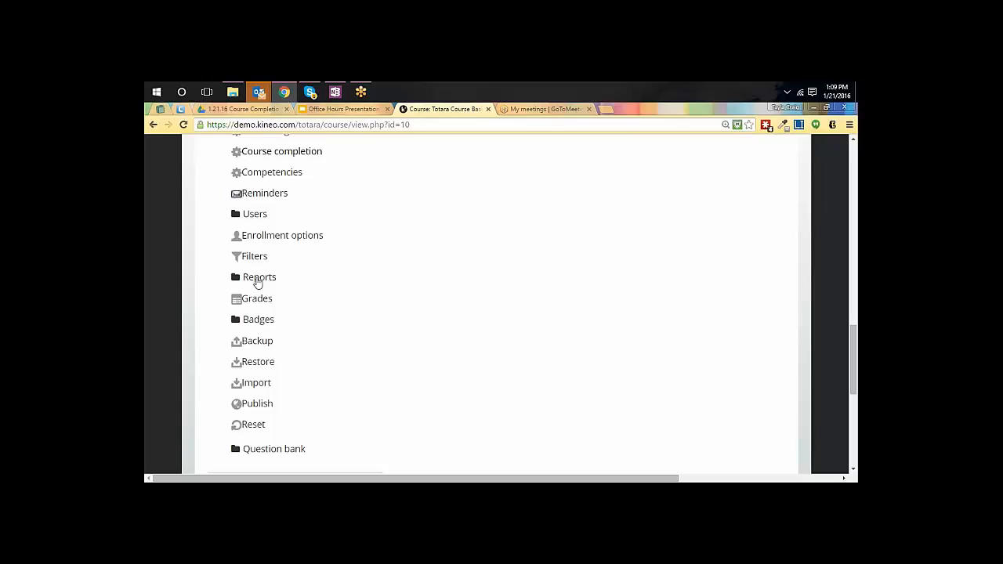
pyautogui.scroll(3, 258, 284)
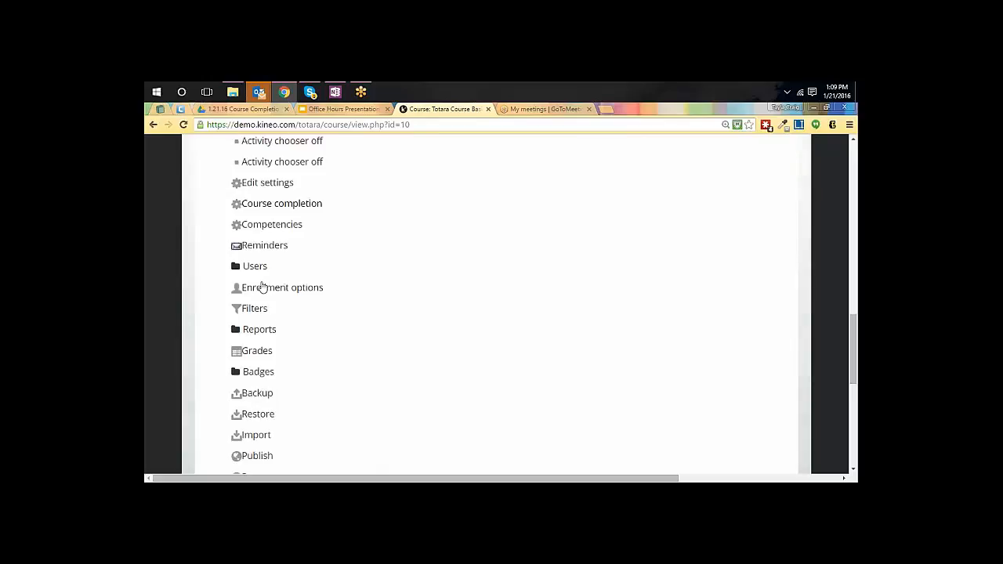
pyautogui.scroll(-3, 249, 275)
pyautogui.click(256, 281)
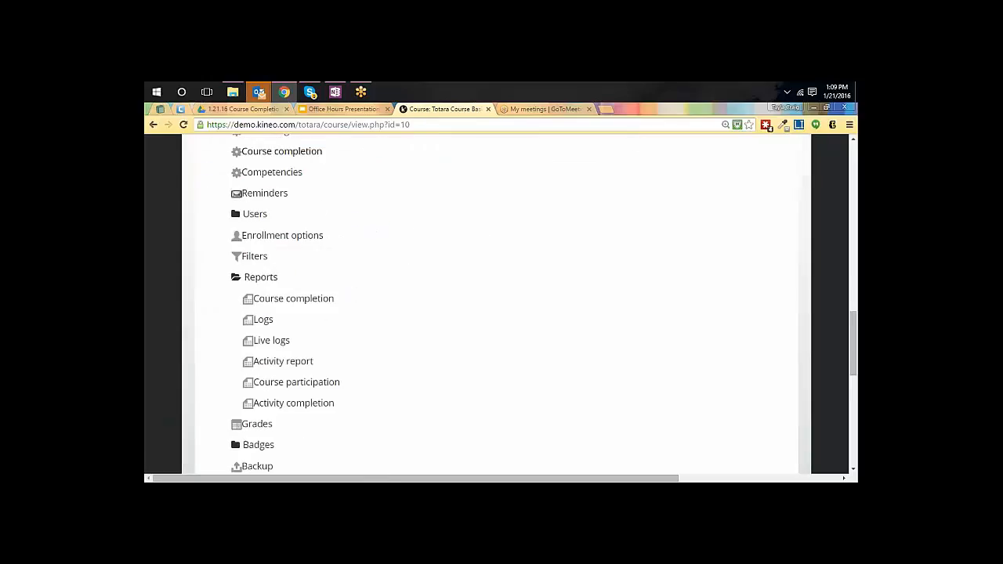
pyautogui.click(290, 302)
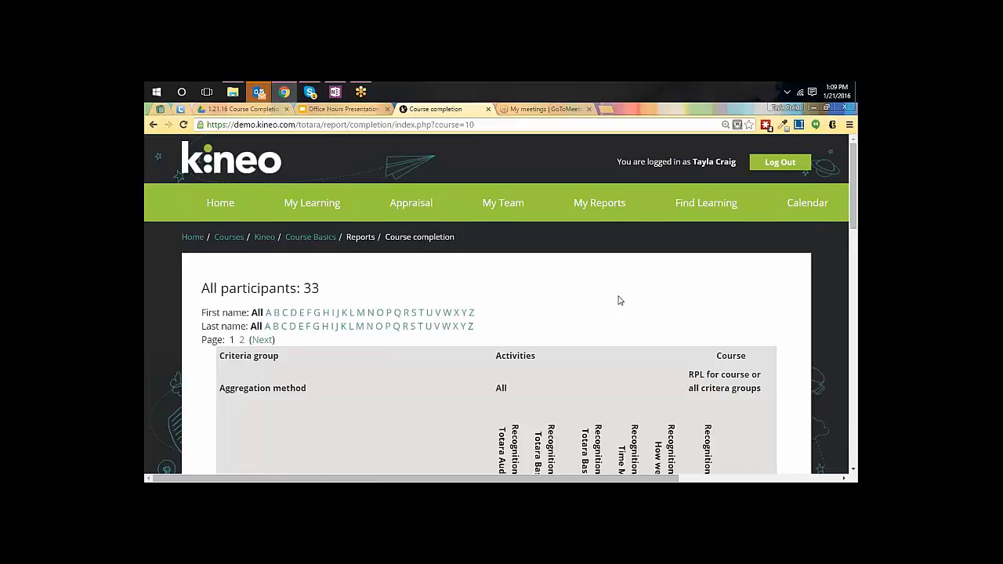
# Examine each participant's activity and Course complete marks in the Course completion report
pyautogui.scroll(-4, 619, 301)
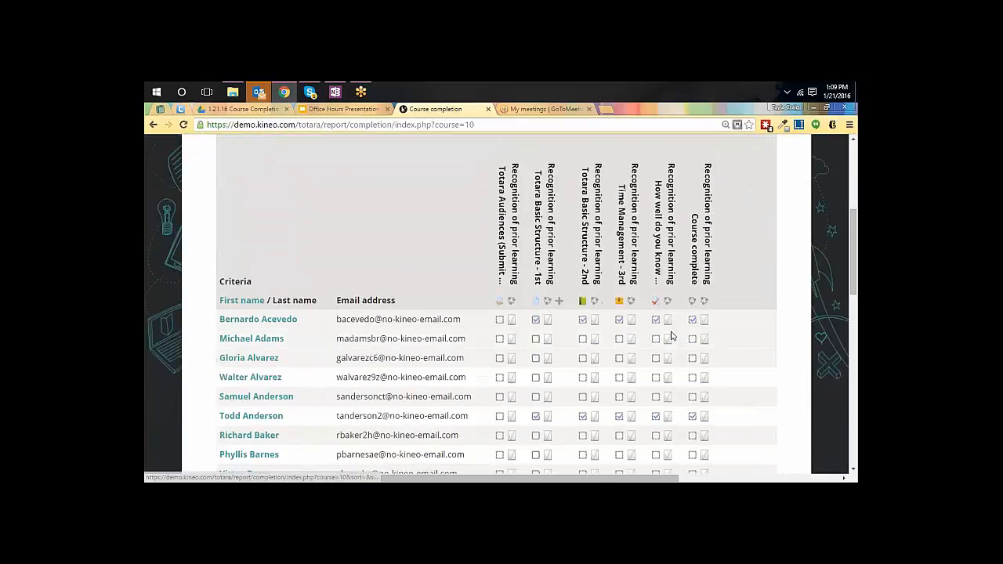
pyautogui.scroll(-2, 779, 292)
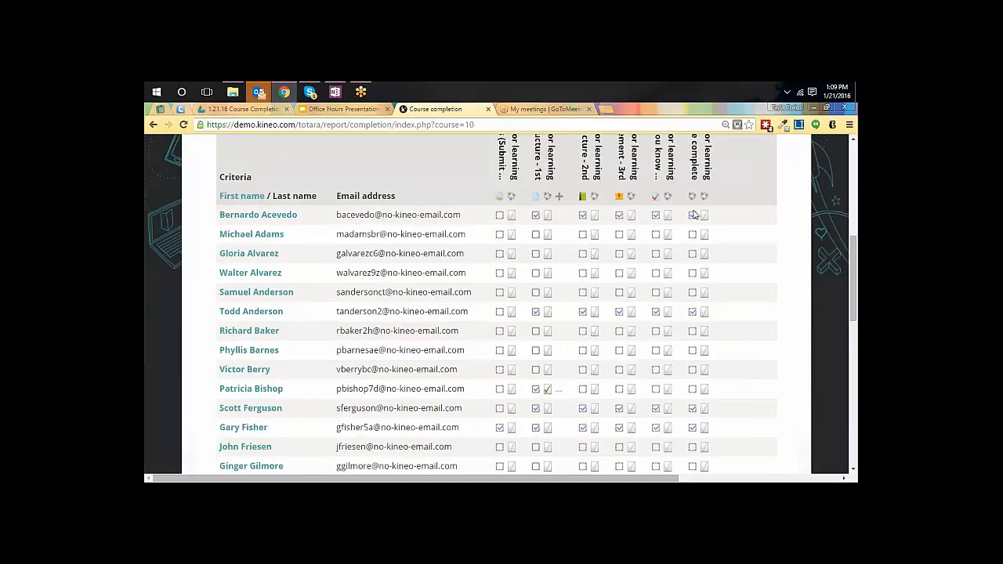
pyautogui.scroll(3, 637, 250)
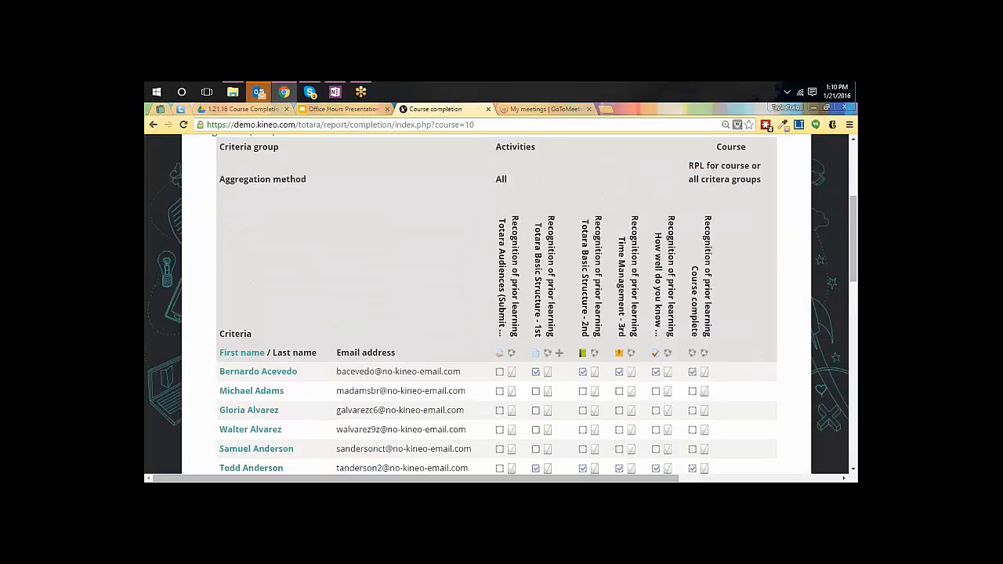
pyautogui.scroll(-3, 532, 218)
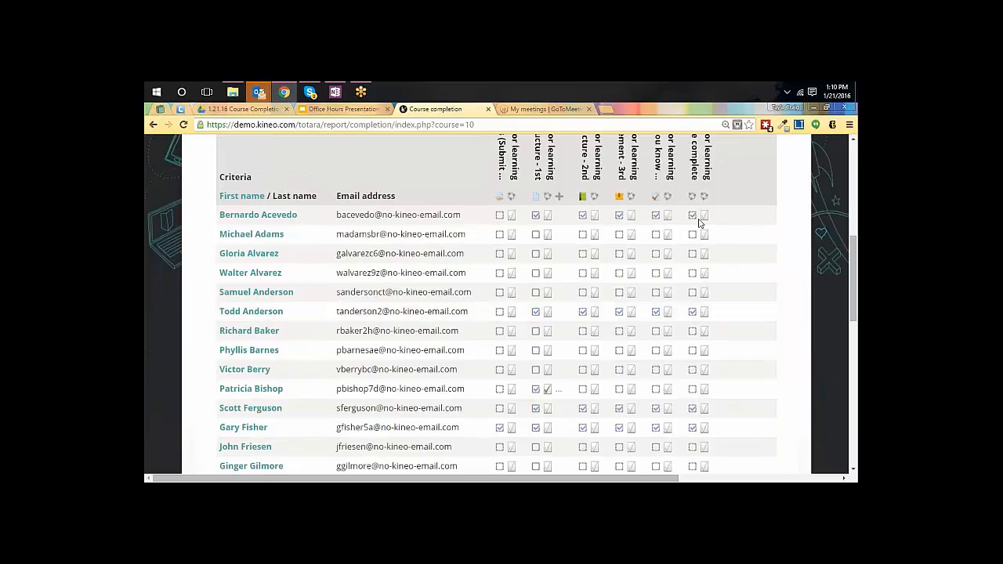
# Record recognition of prior learning for the first listed participant on the Totara Audiences assignment with the note "Comp"
pyautogui.scroll(-2, 565, 337)
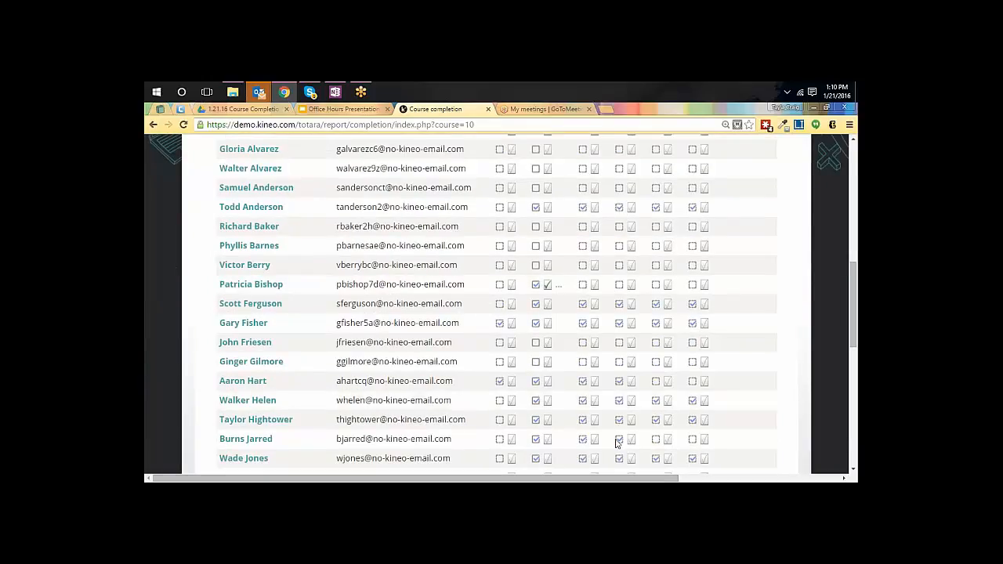
pyautogui.scroll(1, 585, 429)
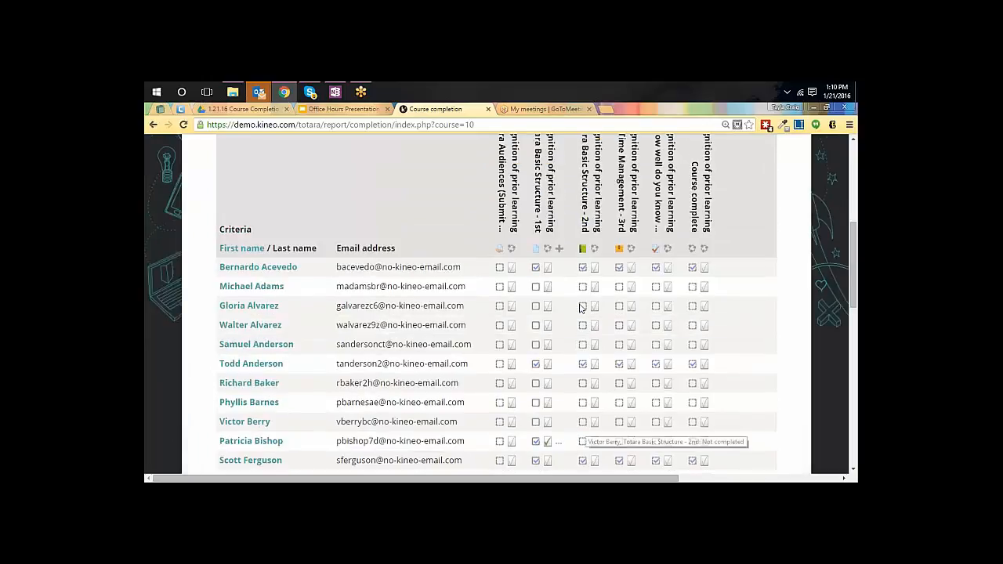
pyautogui.moveTo(537, 270)
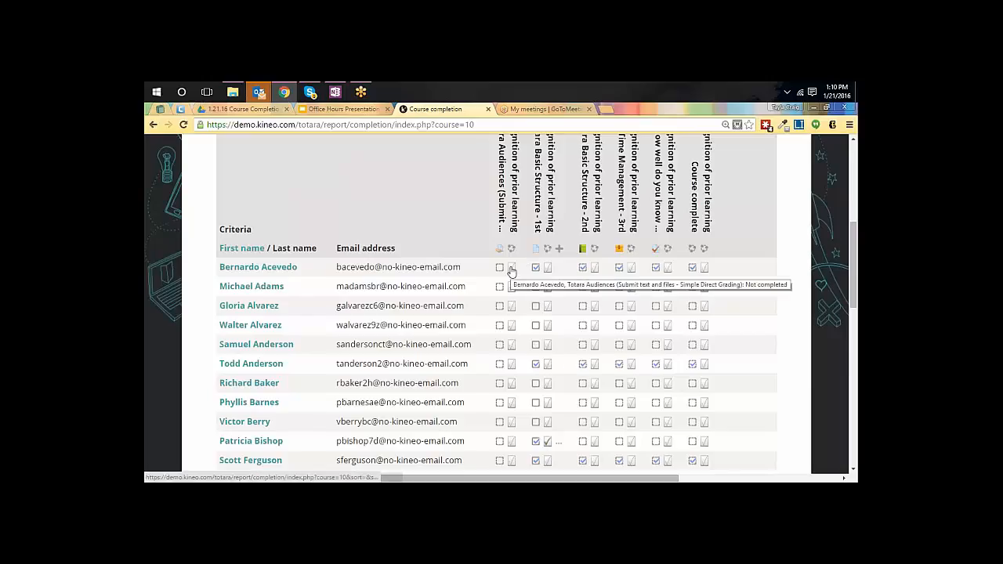
pyautogui.scroll(1, 517, 207)
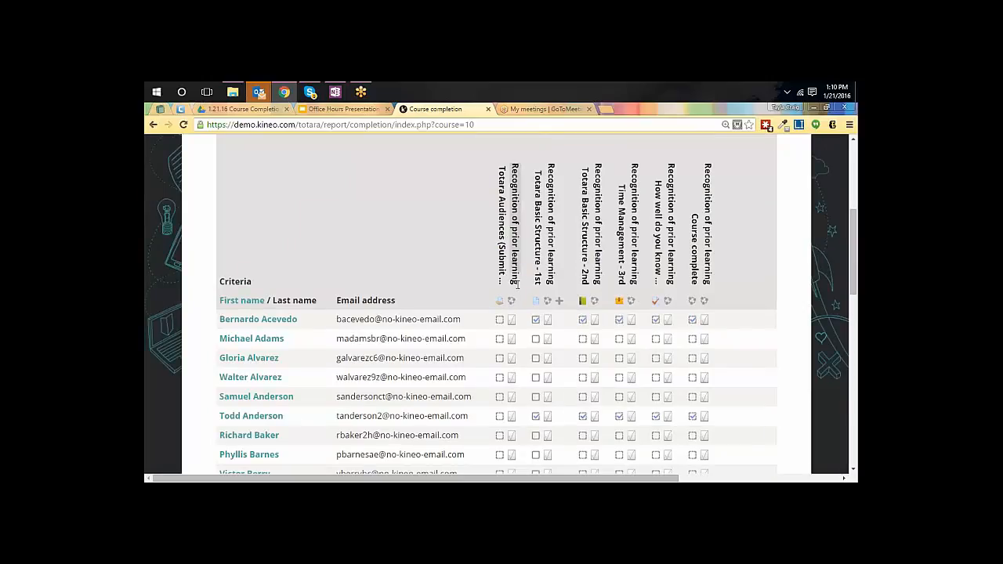
pyautogui.click(511, 321)
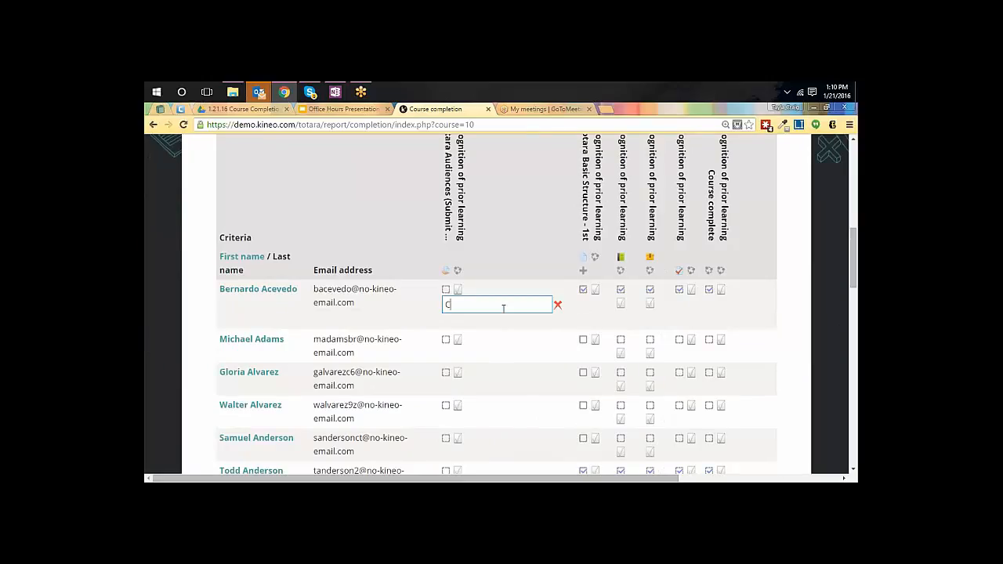
pyautogui.write('Complete')
pyautogui.press('Return')
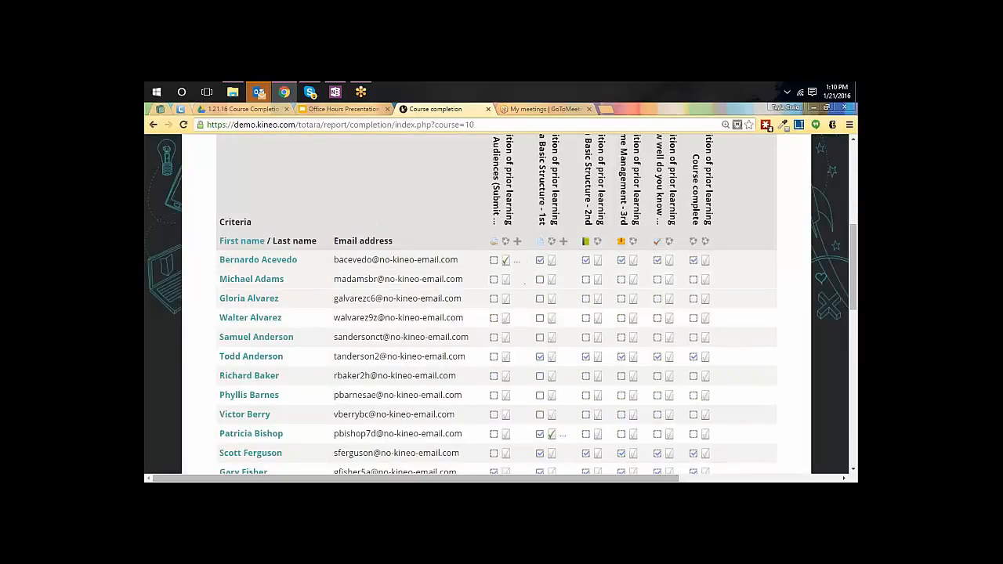
# Review the course completion report down to its download options and return to the site home page
pyautogui.scroll(-10, 716, 306)
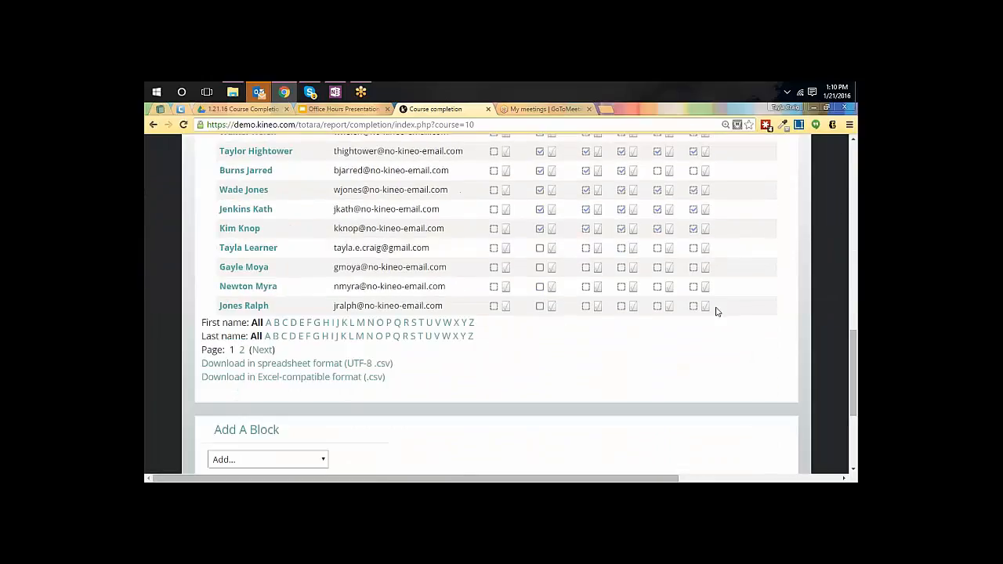
pyautogui.scroll(-1, 716, 306)
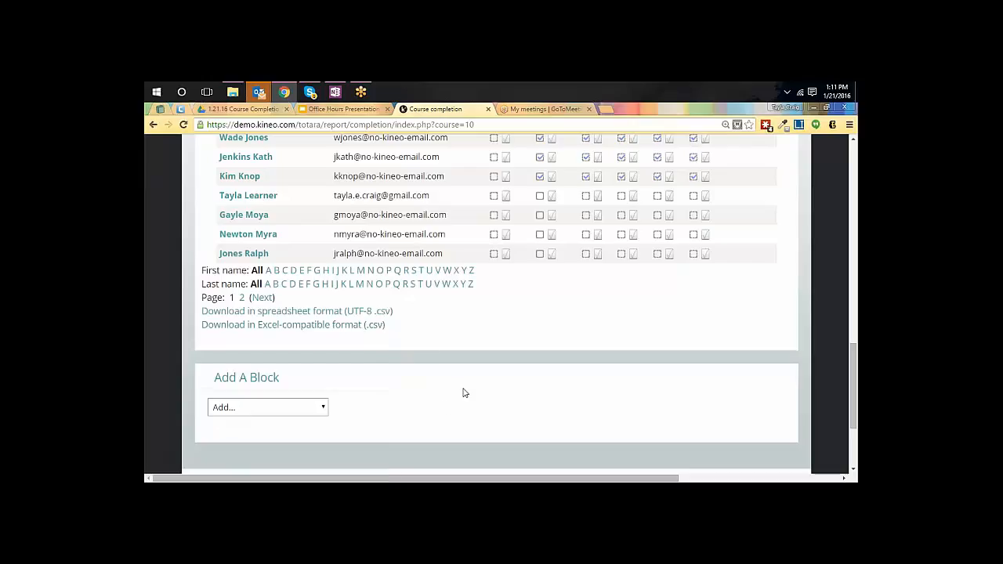
pyautogui.scroll(10, 500, 388)
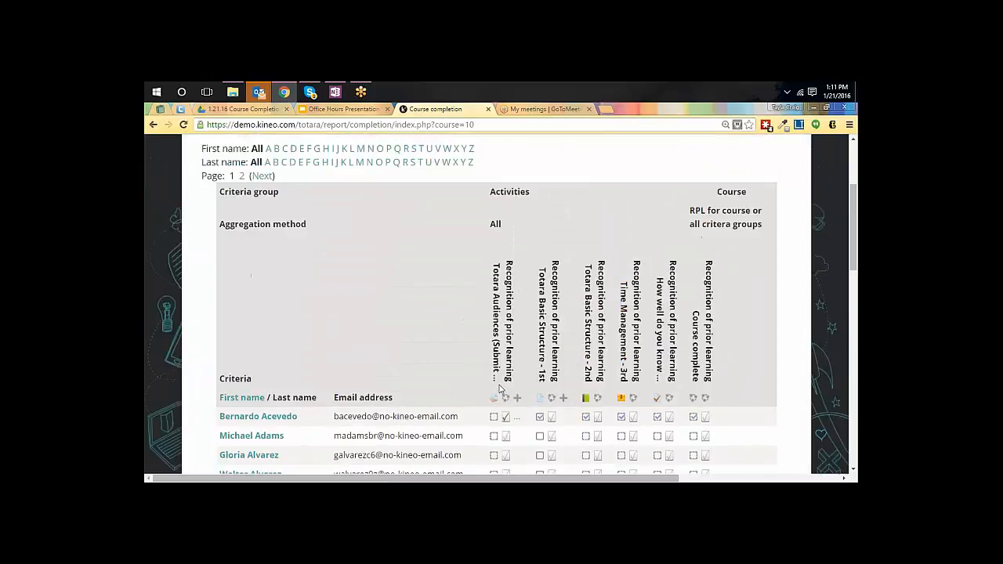
pyautogui.scroll(3, 499, 388)
pyautogui.click(188, 237)
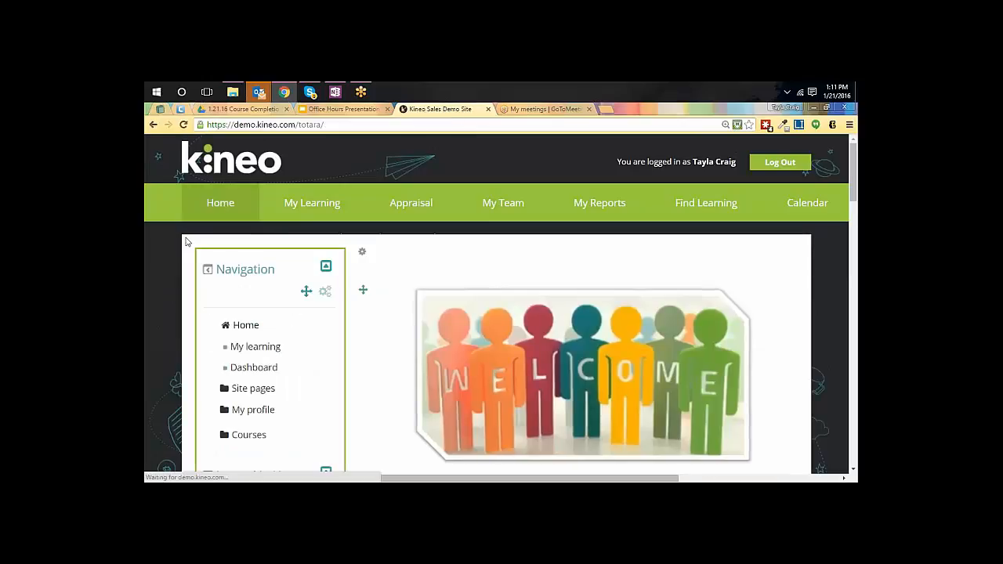
# Open the Manage reports page of the Report builder from the Reports section of Site administration
pyautogui.scroll(-3, 147, 266)
pyautogui.scroll(-10, 146, 266)
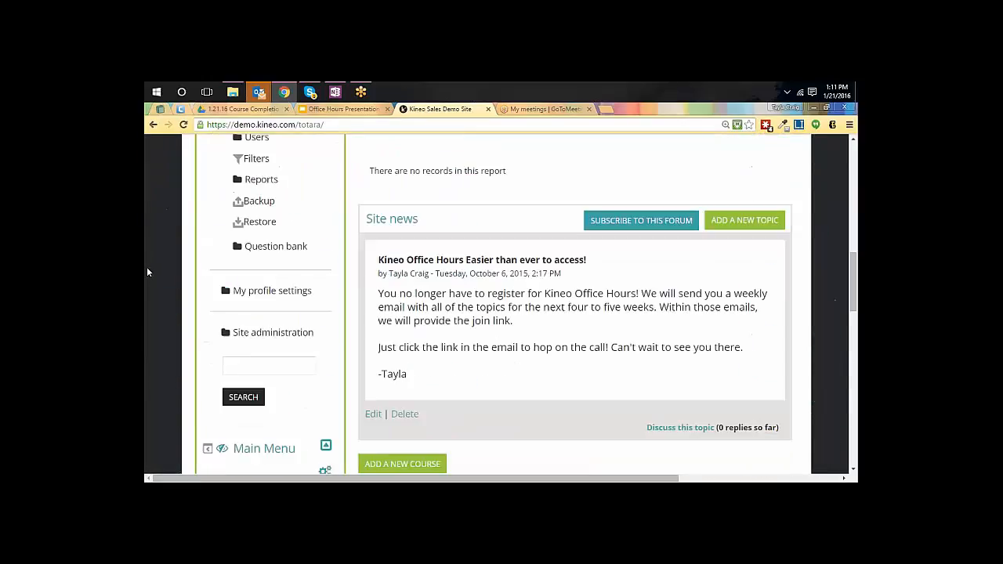
pyautogui.click(226, 228)
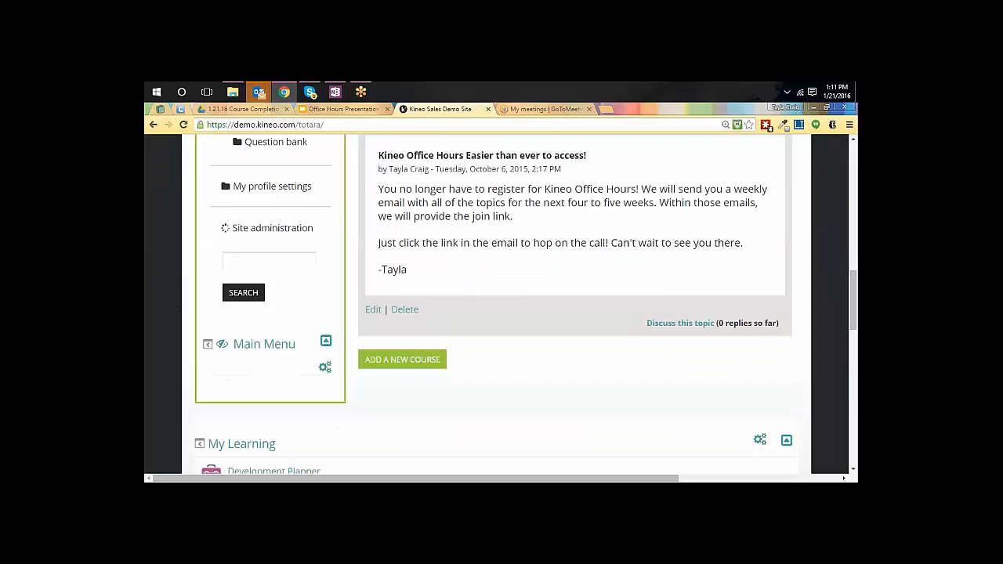
pyautogui.scroll(-4, 366, 291)
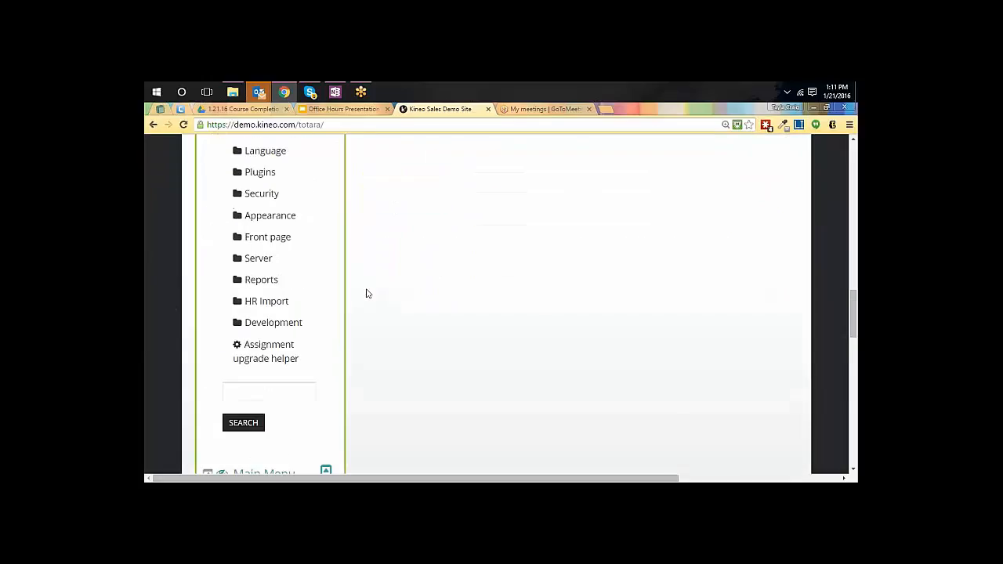
pyautogui.scroll(1, 242, 285)
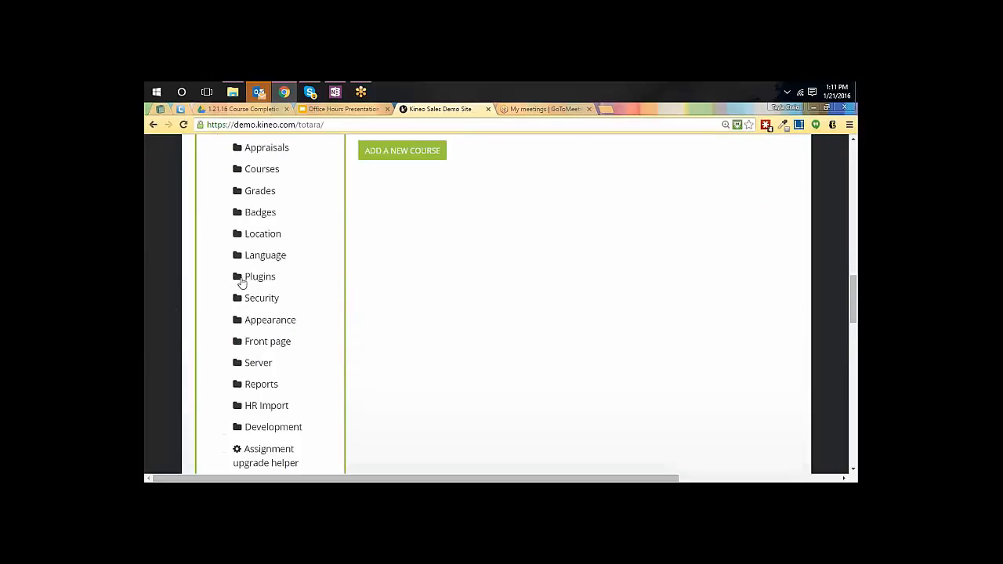
pyautogui.scroll(-1, 253, 311)
pyautogui.click(243, 284)
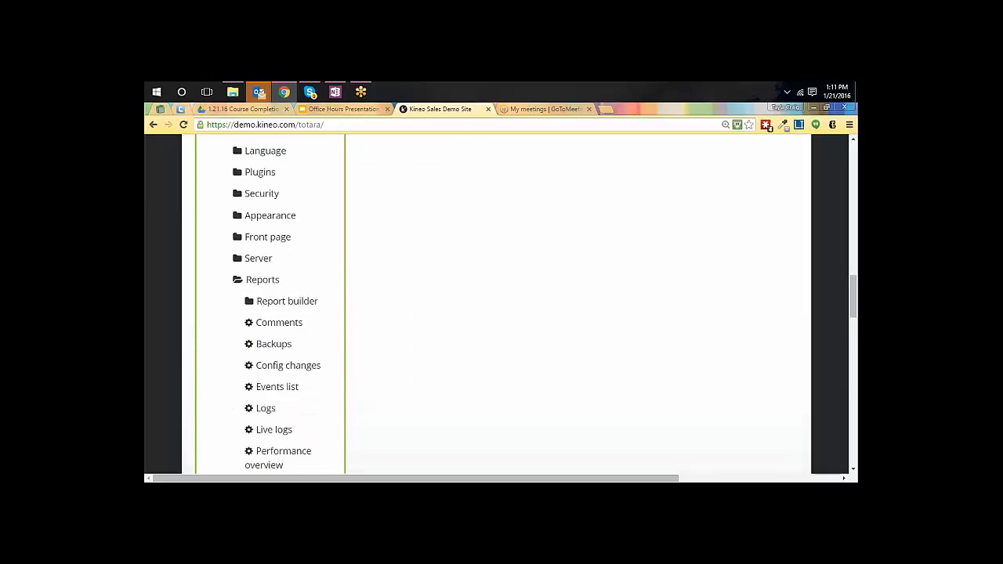
pyautogui.click(305, 302)
pyautogui.click(297, 373)
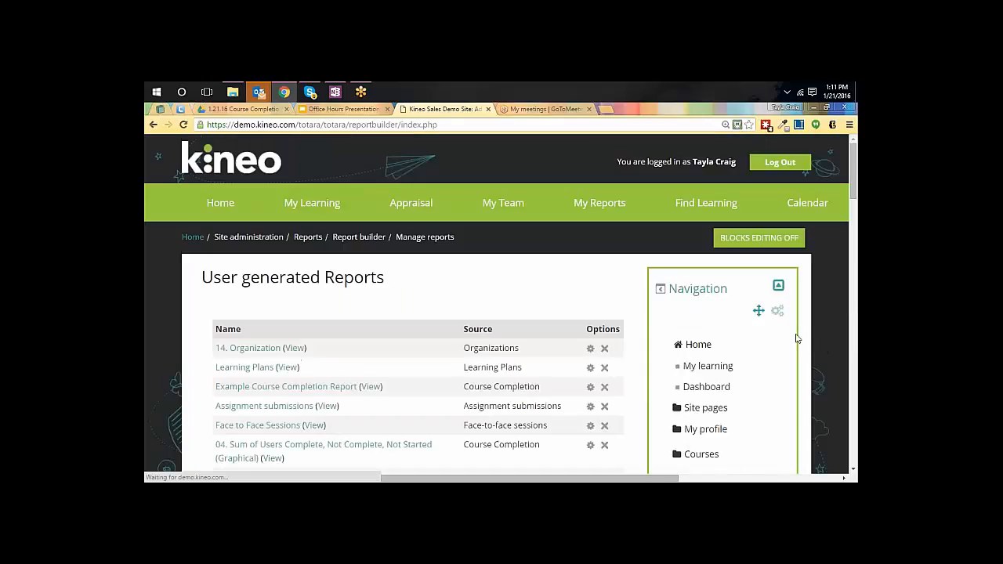
# Examine the user generated reports and their sources, comparing those based on Course Completion and Program Completion
pyautogui.scroll(-2, 526, 329)
pyautogui.scroll(-1, 524, 323)
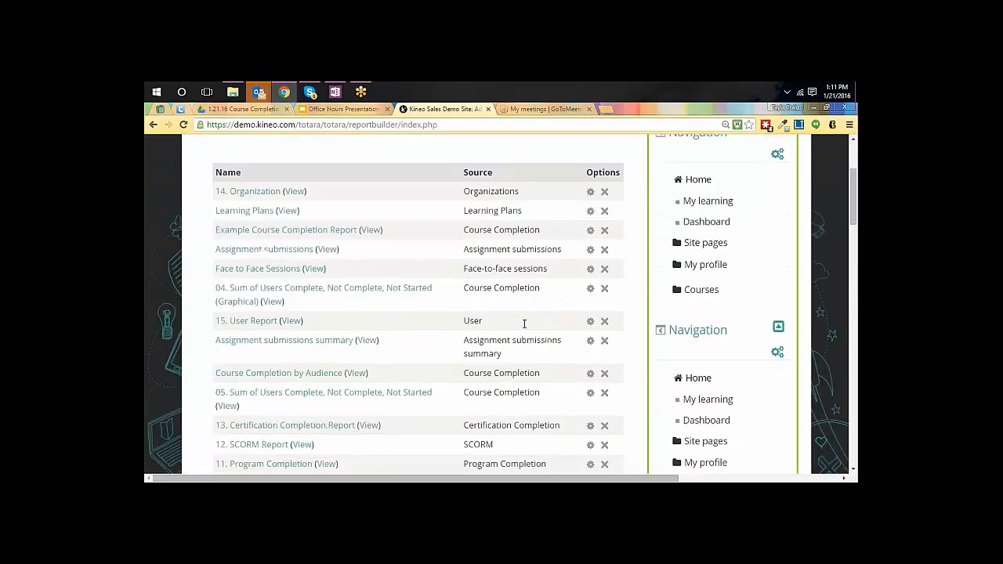
pyautogui.scroll(-7, 524, 323)
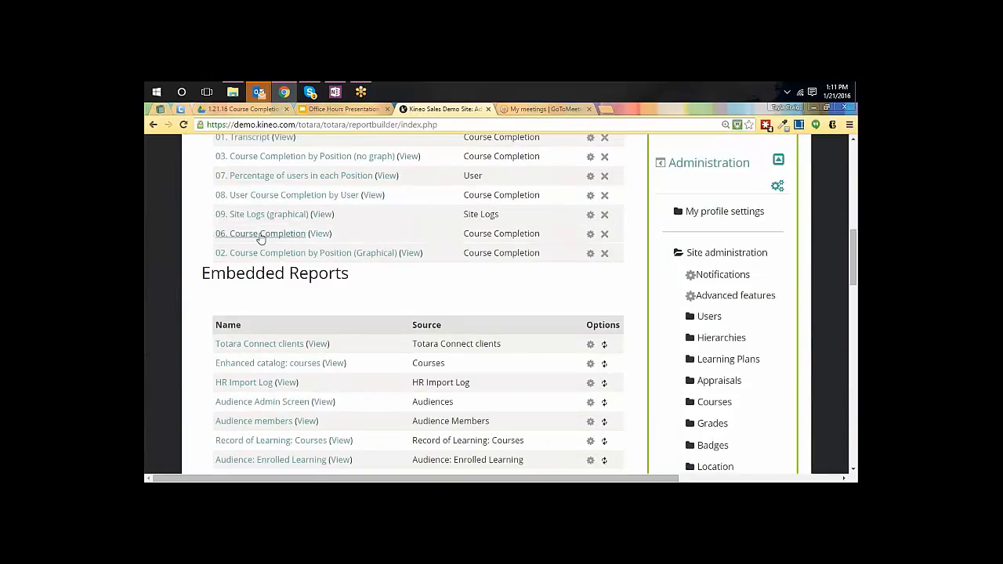
pyautogui.moveTo(550, 237); pyautogui.dragTo(463, 234)
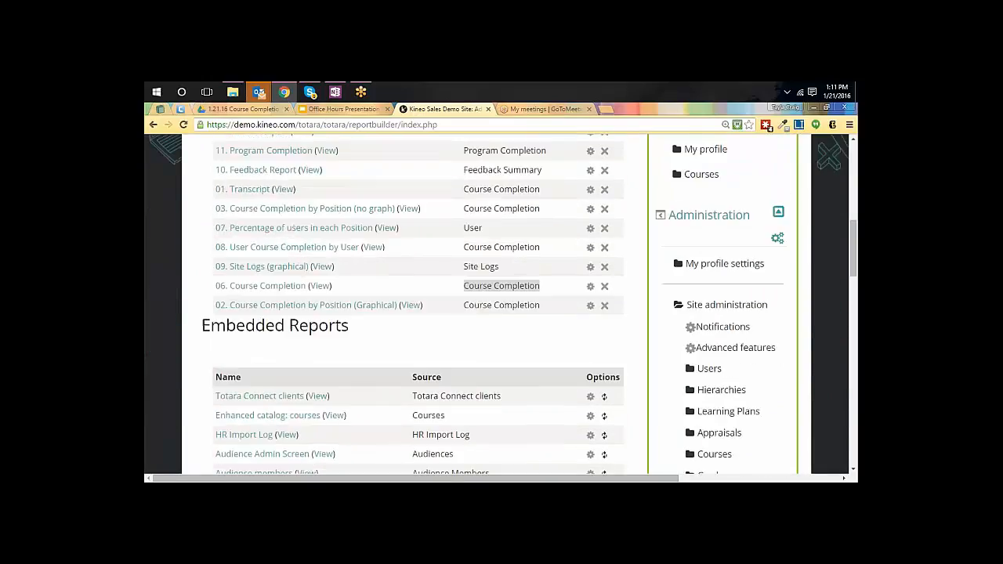
pyautogui.scroll(2, 578, 220)
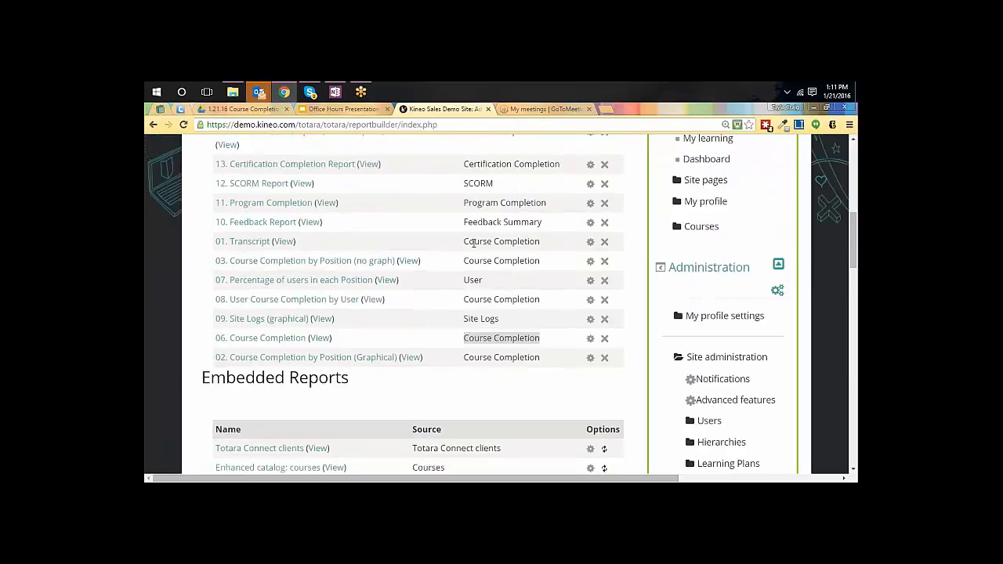
pyautogui.moveTo(471, 242); pyautogui.dragTo(530, 244)
pyautogui.moveTo(464, 203); pyautogui.dragTo(526, 205)
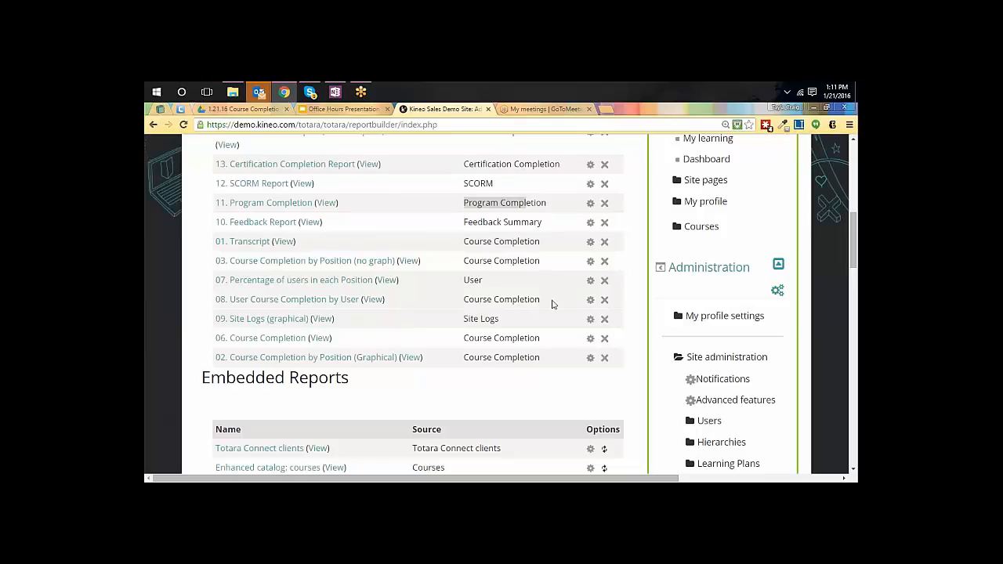
pyautogui.moveTo(552, 302); pyautogui.dragTo(495, 300)
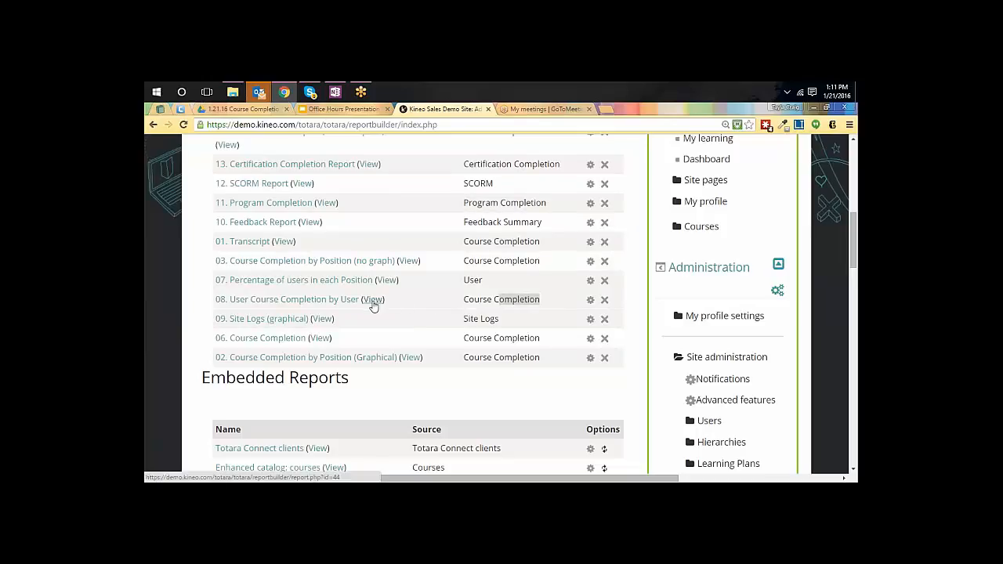
# View the 06. Course Completion report in a new browser tab and review its completion status, date and grade columns
pyautogui.rightClick(322, 340)
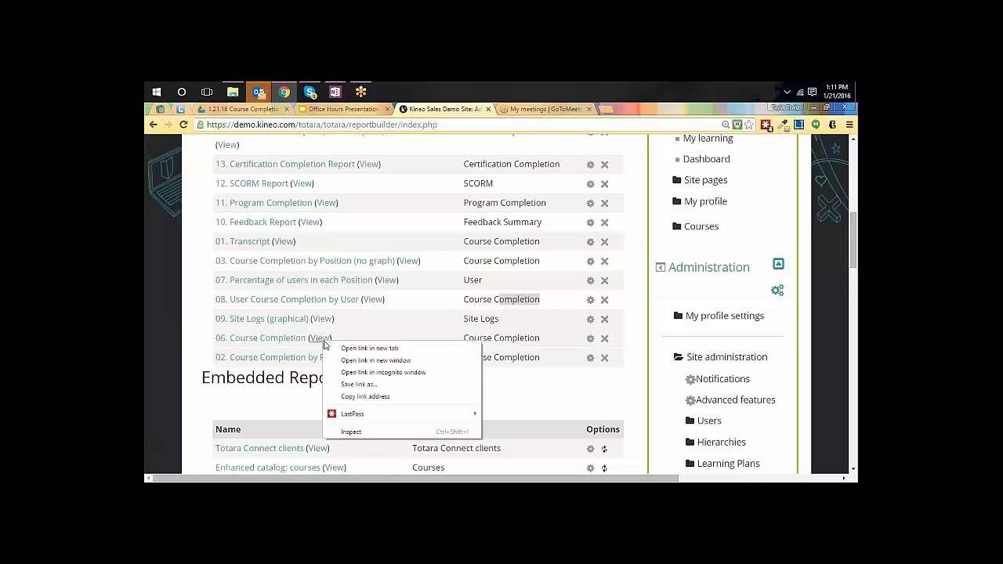
pyautogui.click(349, 348)
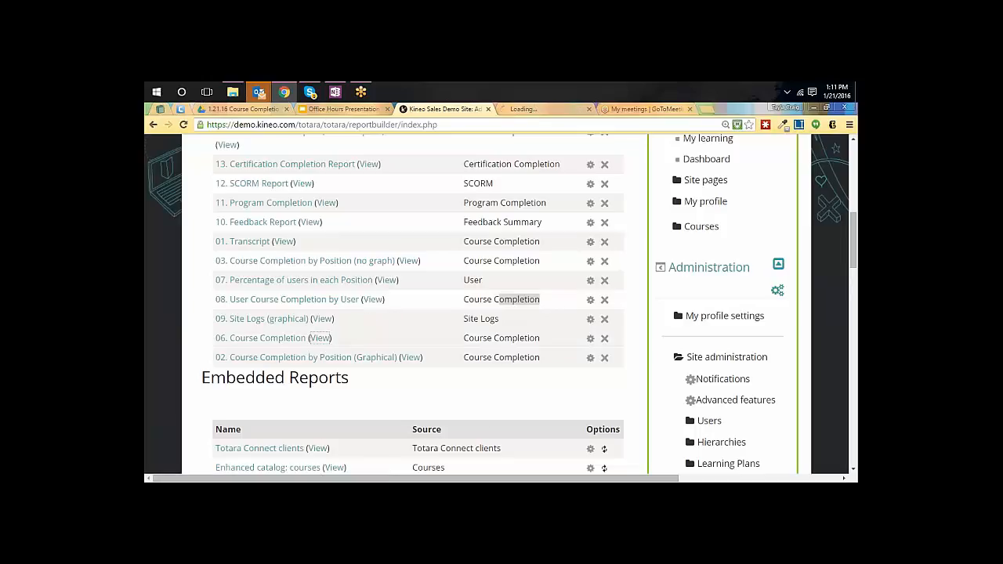
pyautogui.click(551, 111)
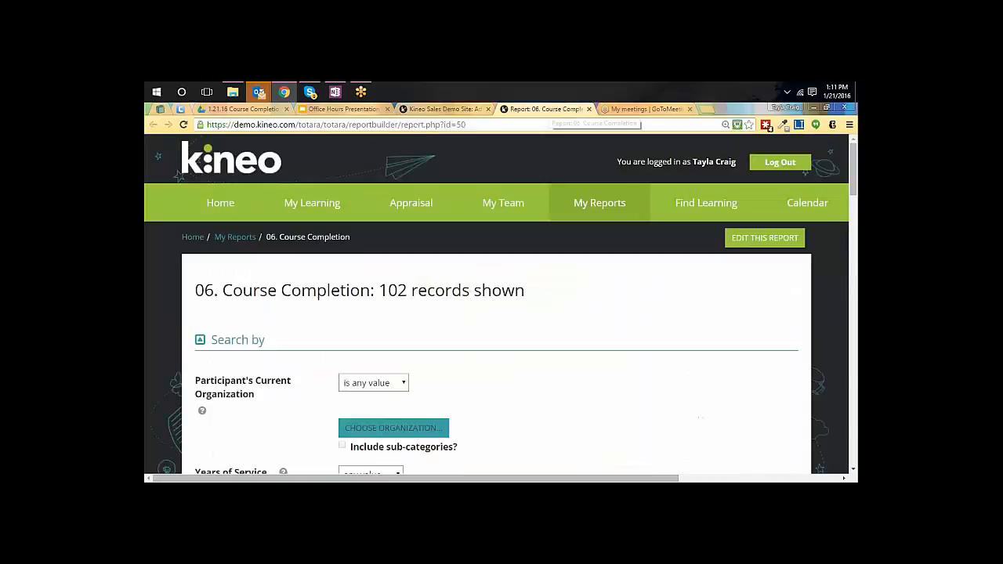
pyautogui.scroll(-6, 571, 265)
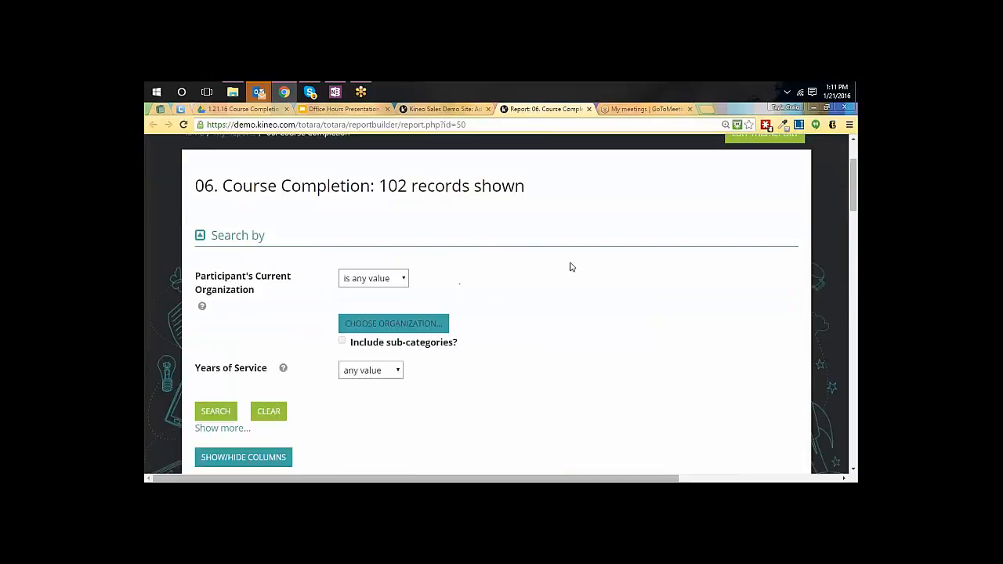
pyautogui.scroll(-3, 571, 268)
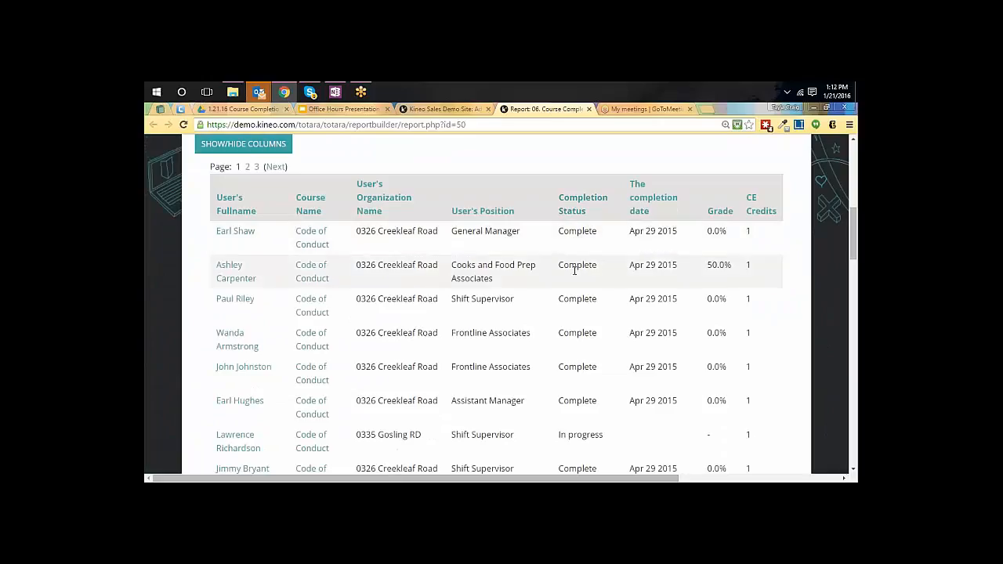
# Open the profile of the Gosling RD Shift Supervisor whose Code of Conduct is in progress, and log in as that user
pyautogui.scroll(-3, 580, 345)
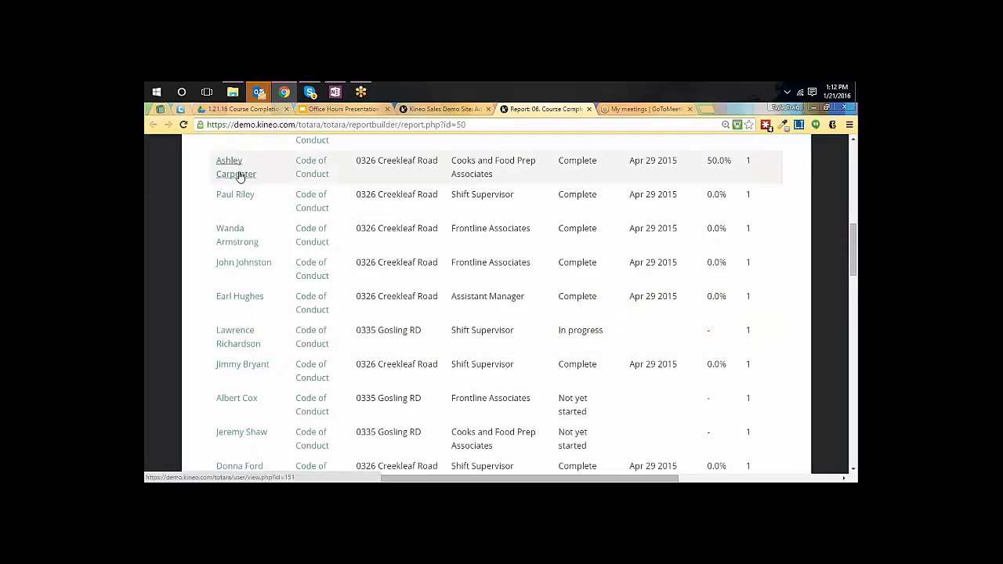
pyautogui.click(239, 337)
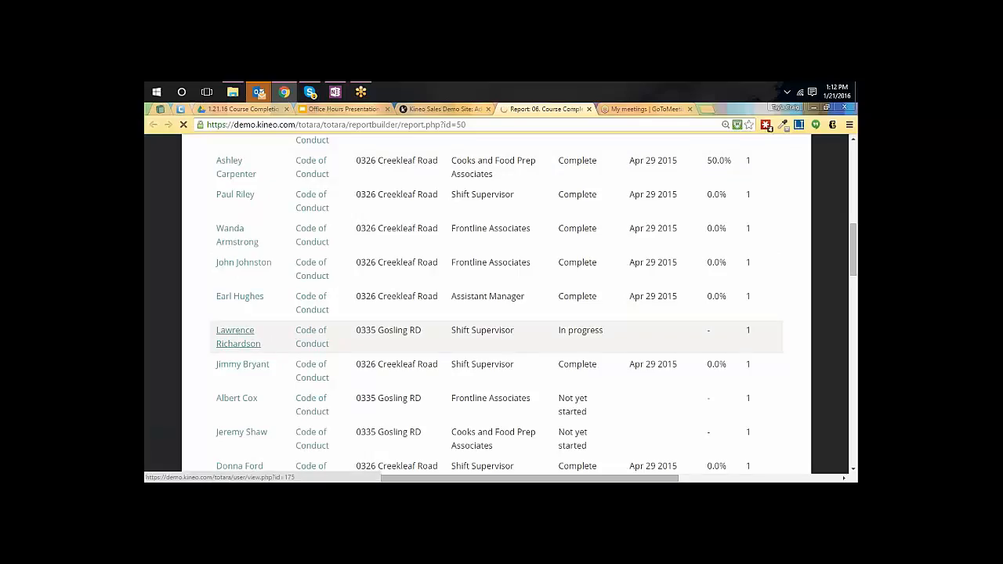
pyautogui.scroll(-4, 569, 296)
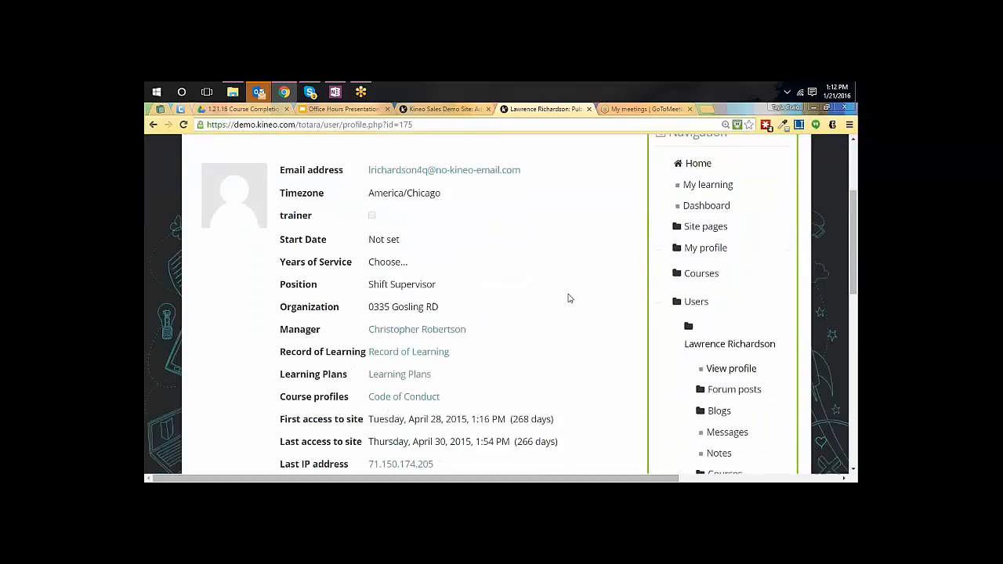
pyautogui.scroll(-2, 593, 295)
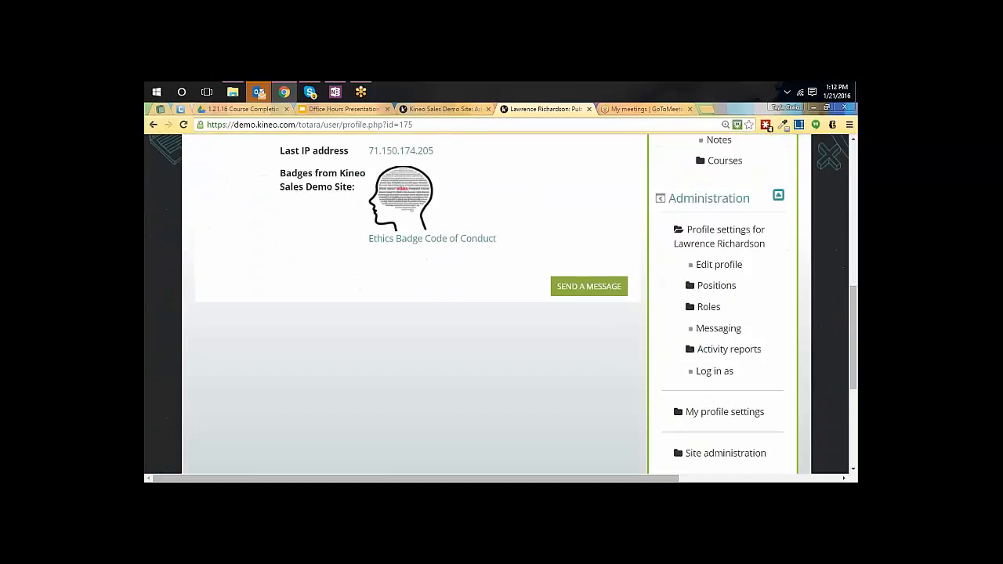
pyautogui.click(713, 370)
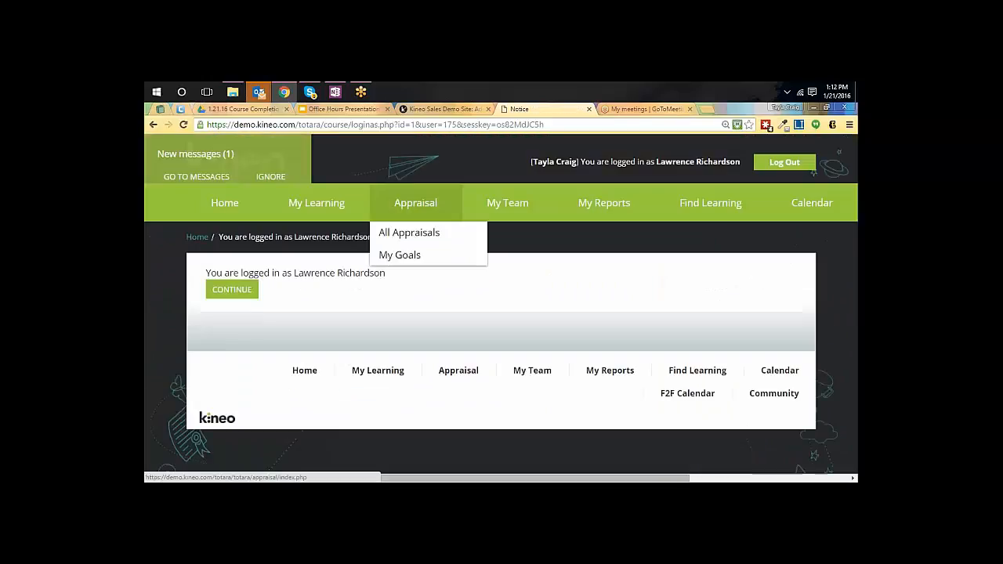
pyautogui.click(243, 293)
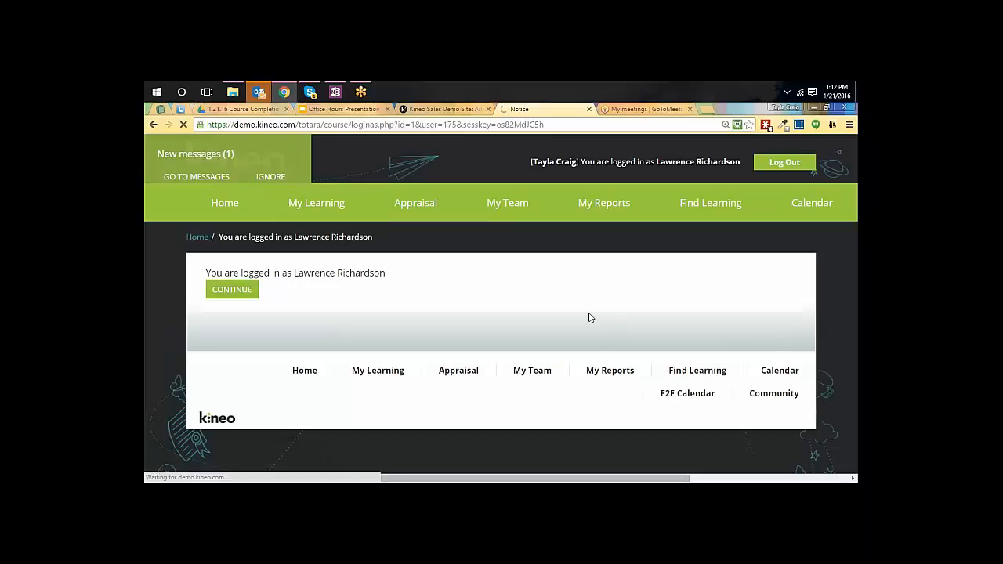
# Check the learner's Code of Conduct progress bar under My Current Courses on the home page
pyautogui.scroll(-5, 373, 339)
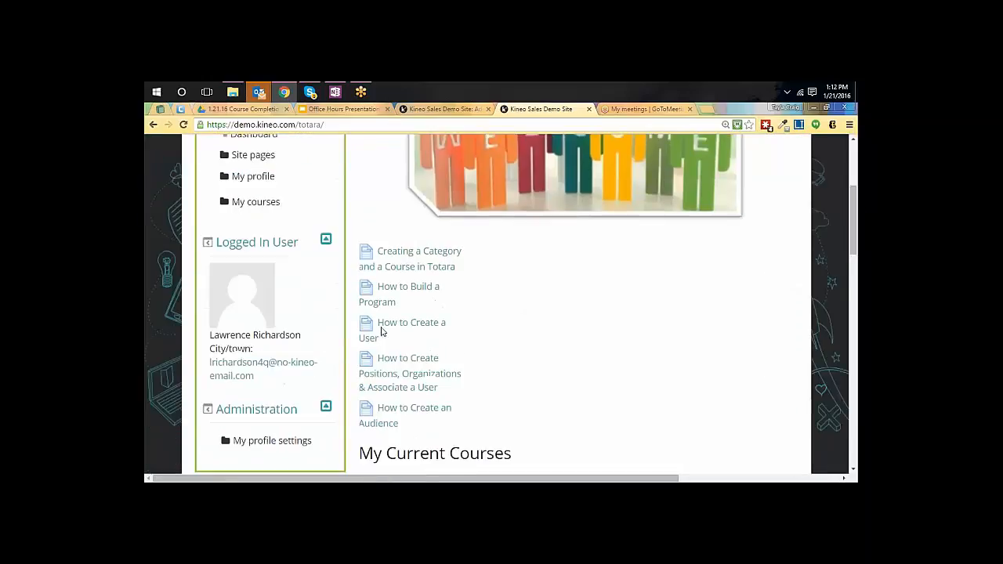
pyautogui.scroll(-1, 444, 341)
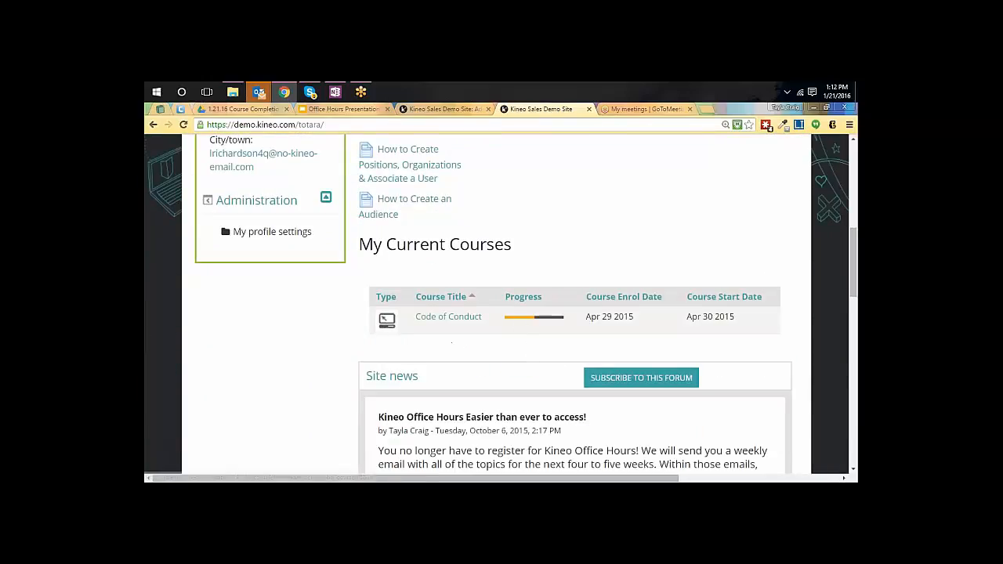
pyautogui.moveTo(529, 322)
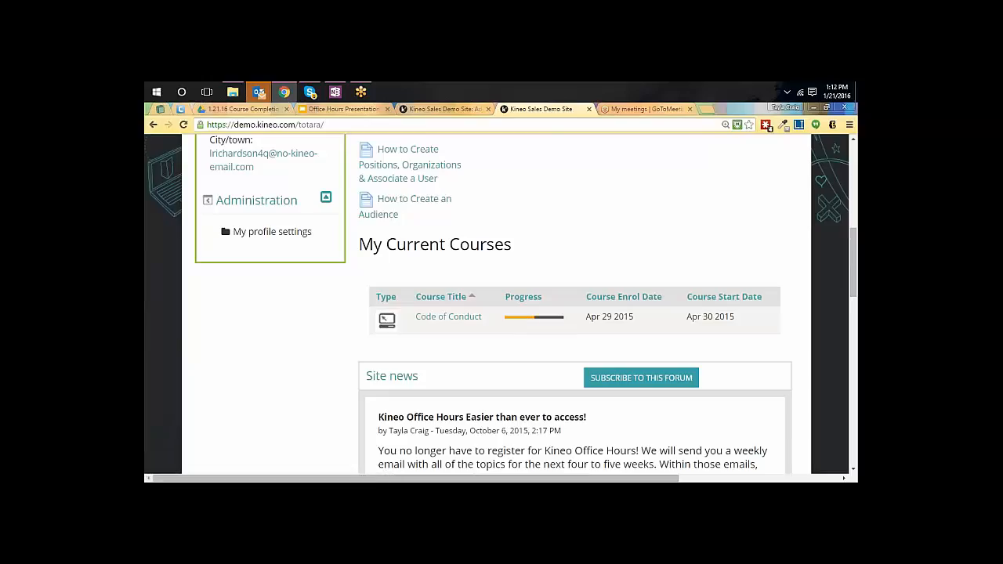
# Open the completion progress details for Code of Conduct from My Current Courses and review each activity's requirement, status and completion date
pyautogui.click(527, 319)
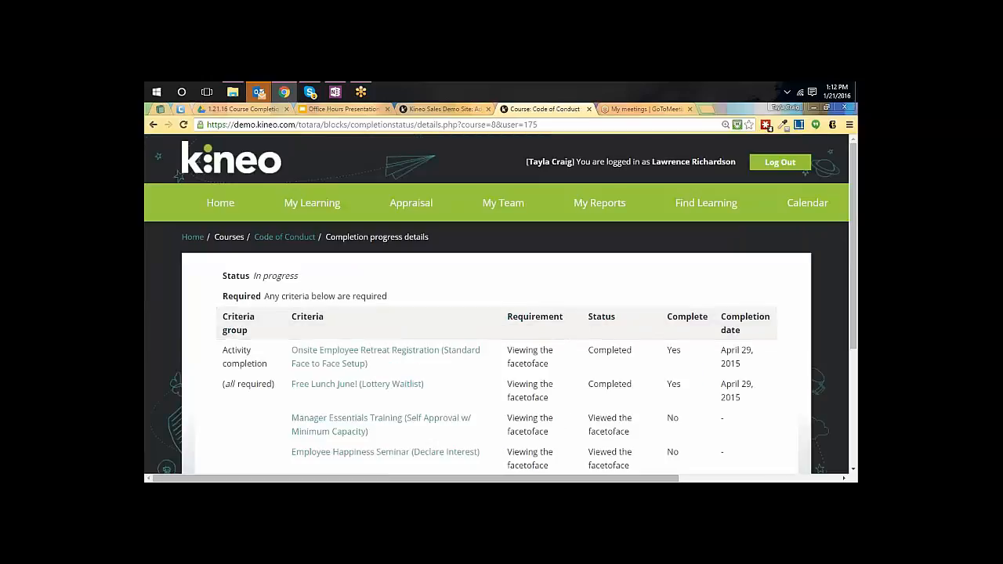
pyautogui.scroll(-3, 501, 303)
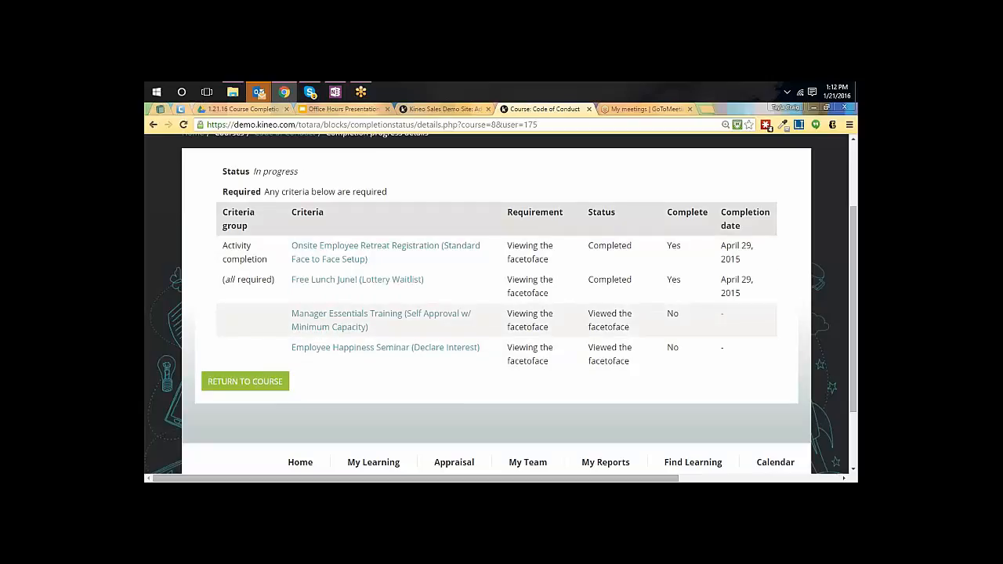
pyautogui.scroll(3, 223, 204)
# View the learner's Record of Learning for all courses and check the Code of Conduct progress and completion date columns
pyautogui.moveTo(223, 204)
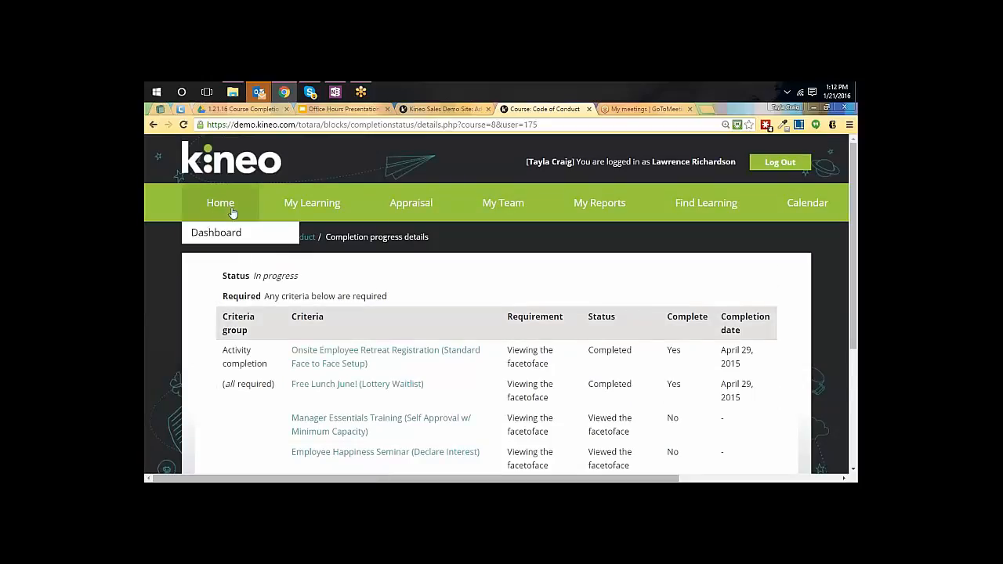
pyautogui.moveTo(268, 206)
pyautogui.click(276, 279)
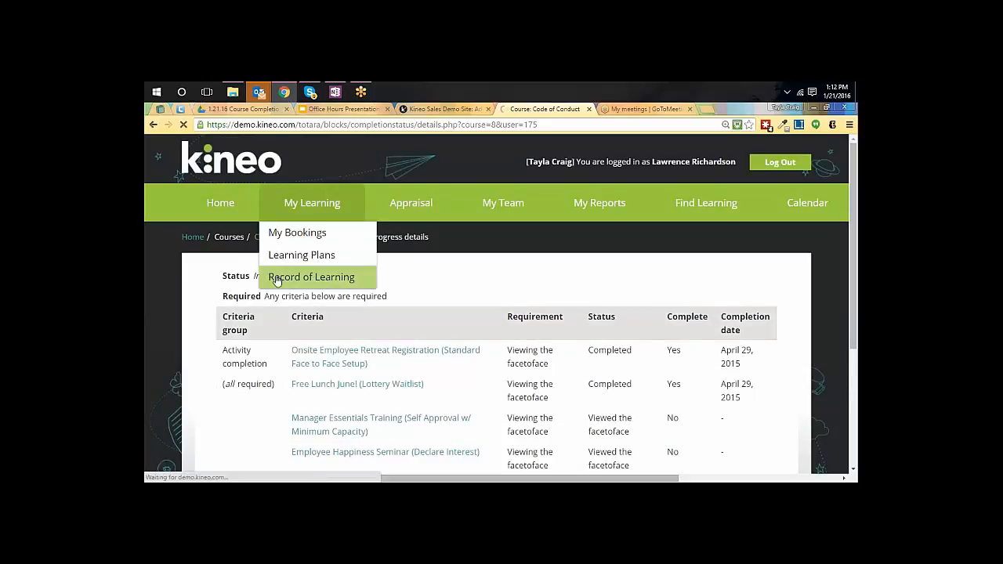
pyautogui.scroll(-2, 489, 318)
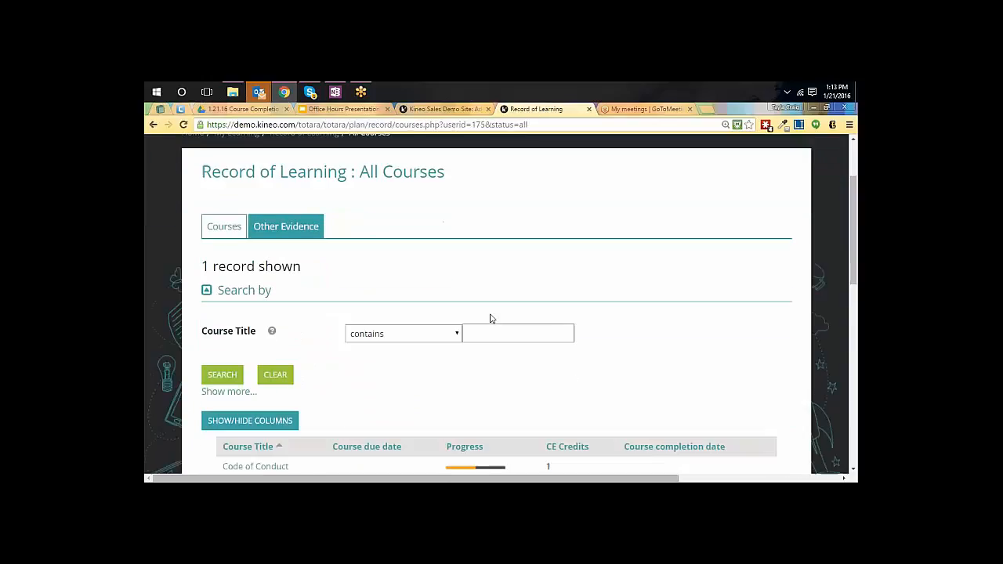
pyautogui.scroll(-1, 491, 319)
pyautogui.scroll(2, 490, 317)
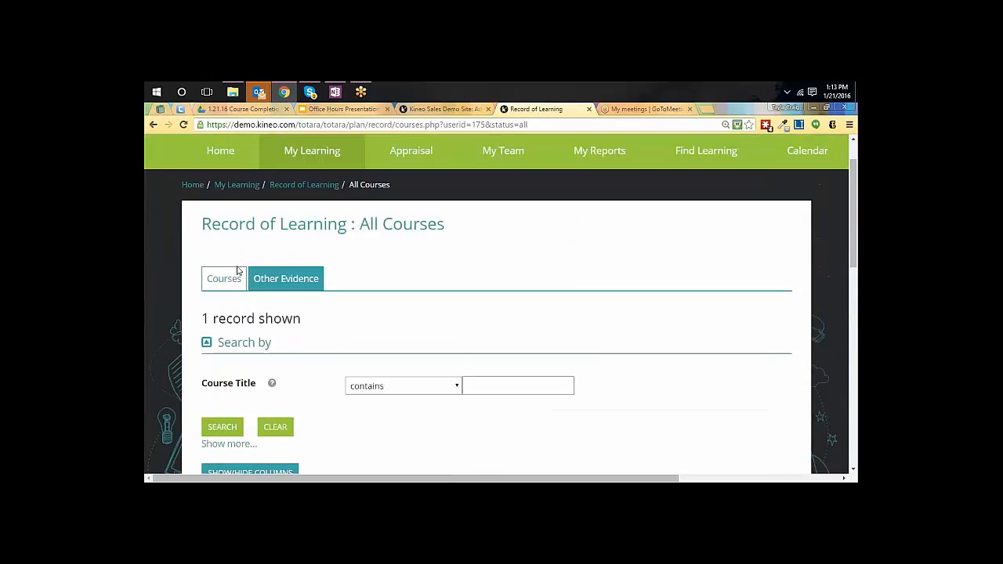
# View the Other Evidence records in the learner's Record of Learning and look through the learning plans and record filters
pyautogui.click(291, 279)
pyautogui.scroll(-1, 506, 292)
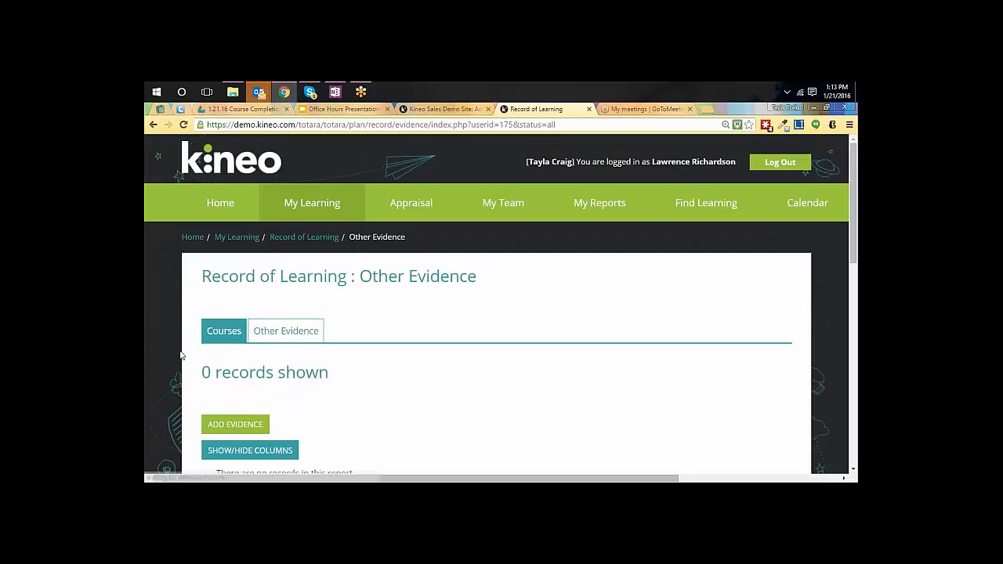
pyautogui.scroll(-2, 505, 291)
pyautogui.scroll(-3, 286, 251)
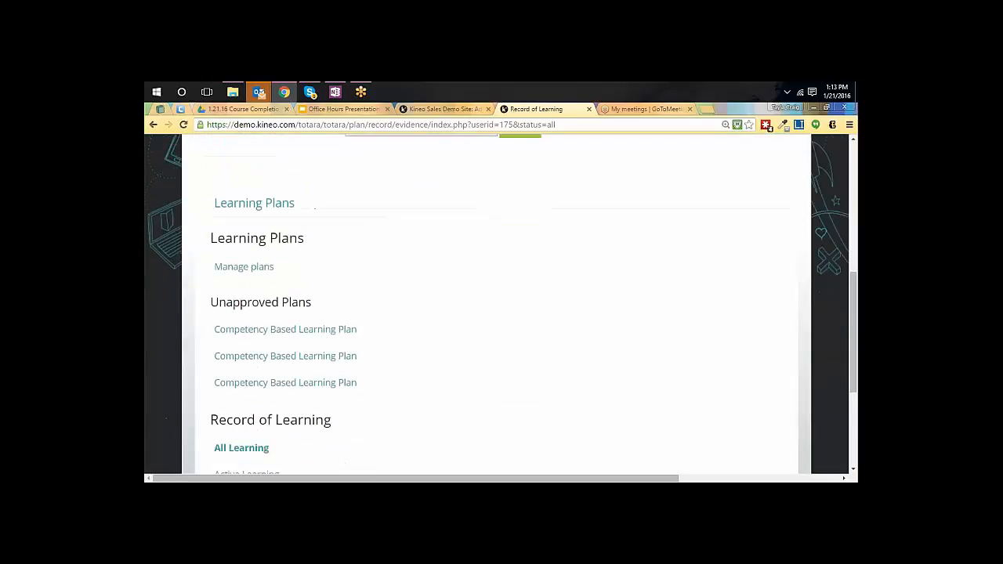
pyautogui.scroll(1, 233, 257)
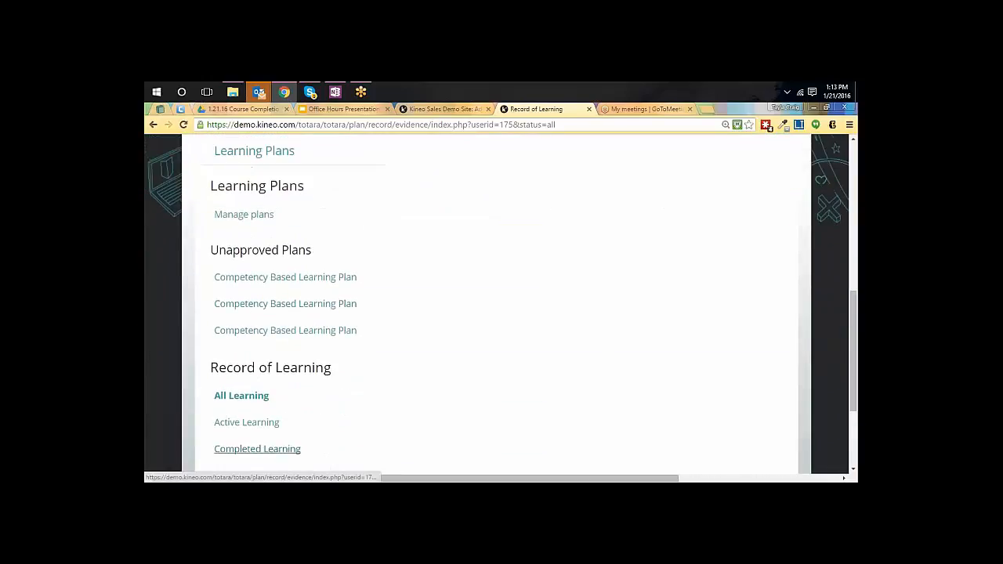
# Filter the Record of Learning to Completed Learning and check both the other evidence and the courses
pyautogui.click(270, 448)
pyautogui.scroll(-5, 505, 352)
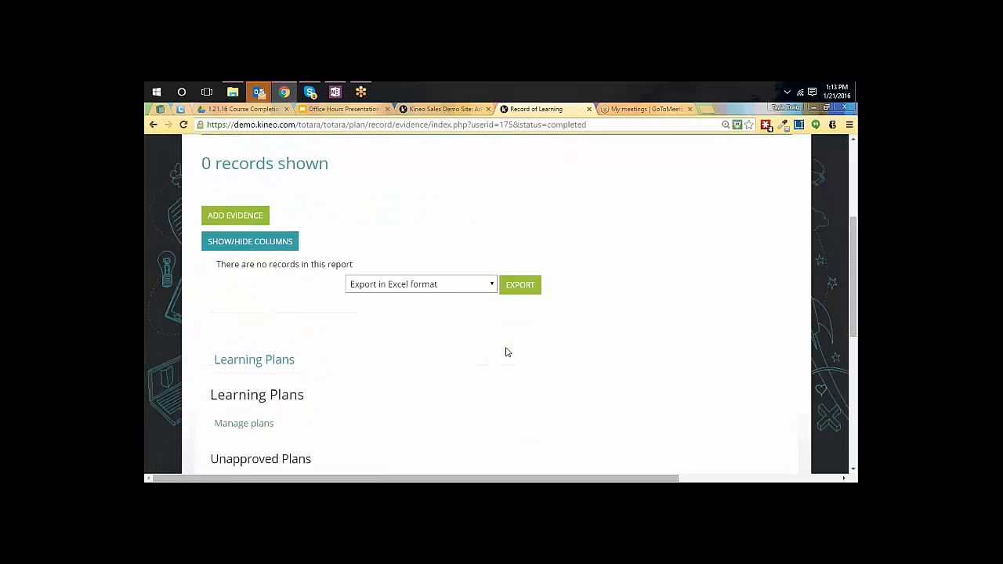
pyautogui.scroll(3, 506, 352)
pyautogui.click(224, 226)
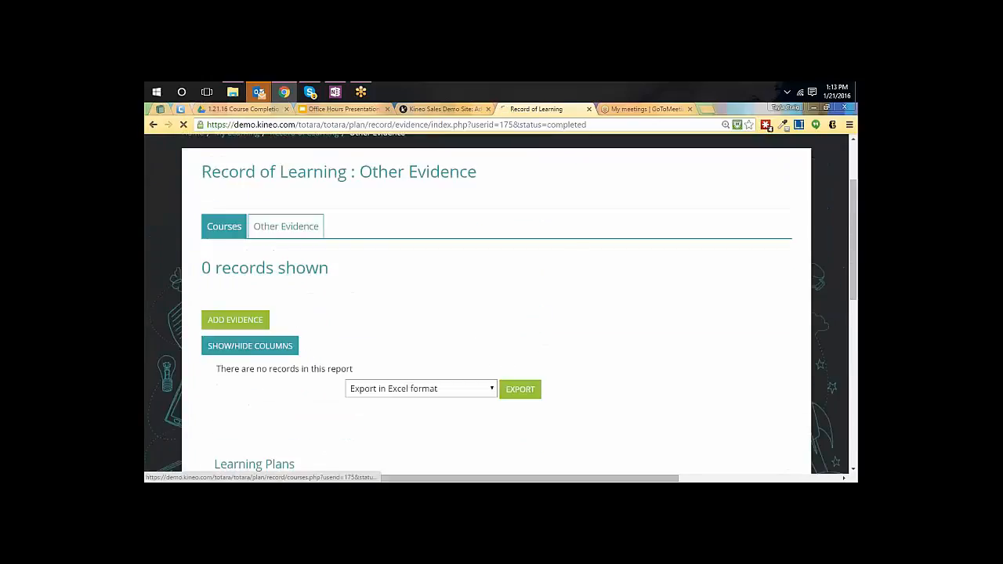
pyautogui.scroll(-4, 579, 306)
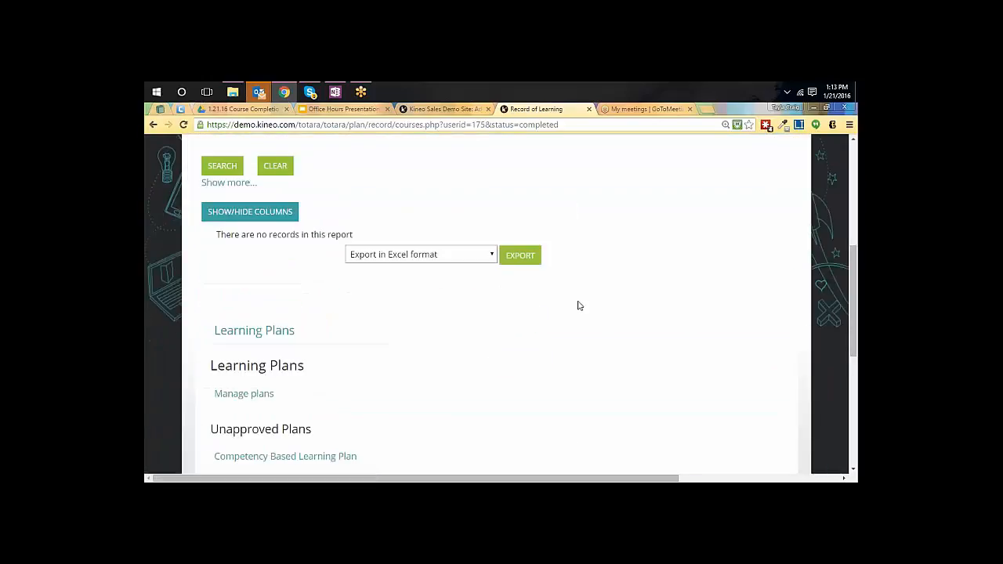
pyautogui.scroll(3, 414, 281)
pyautogui.scroll(2, 227, 208)
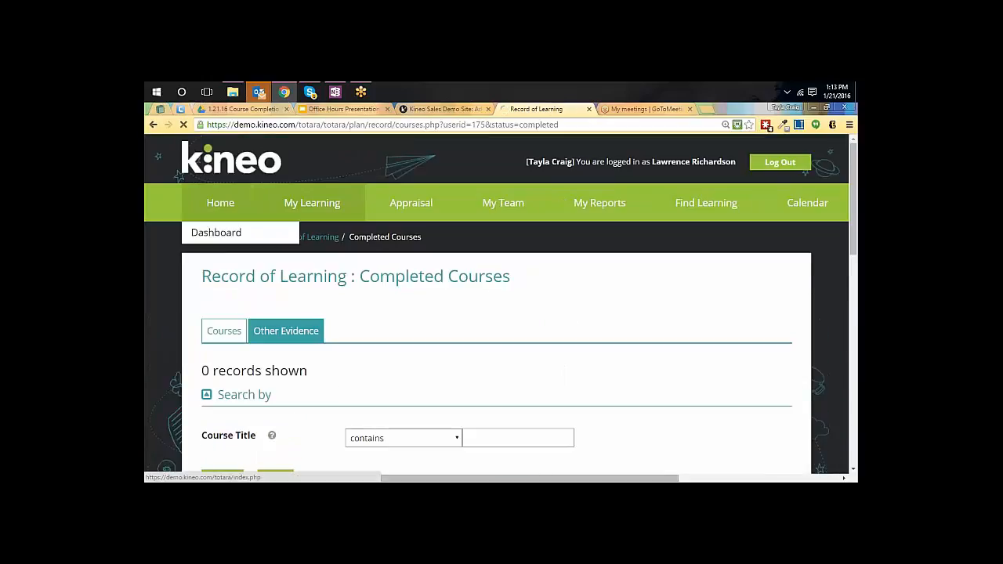
# Return to the learner's home page and inspect the status behind the Code of Conduct progress bar
pyautogui.click(220, 202)
pyautogui.scroll(-5, 554, 374)
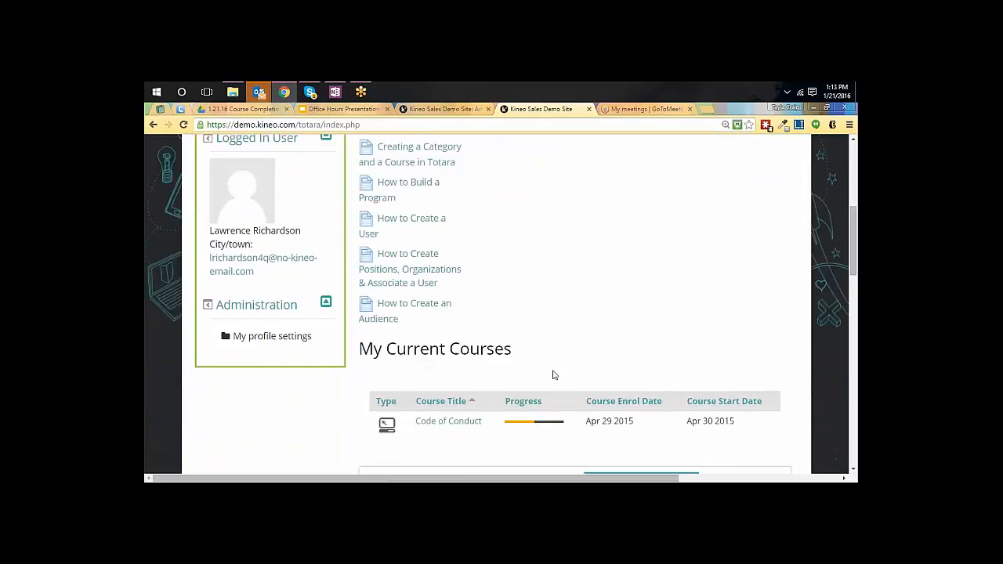
pyautogui.moveTo(522, 322)
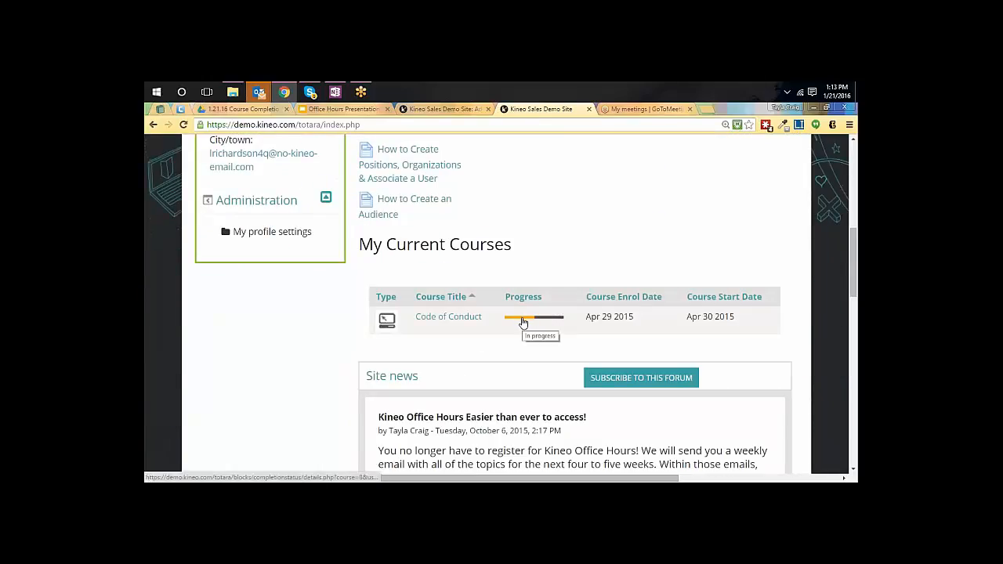